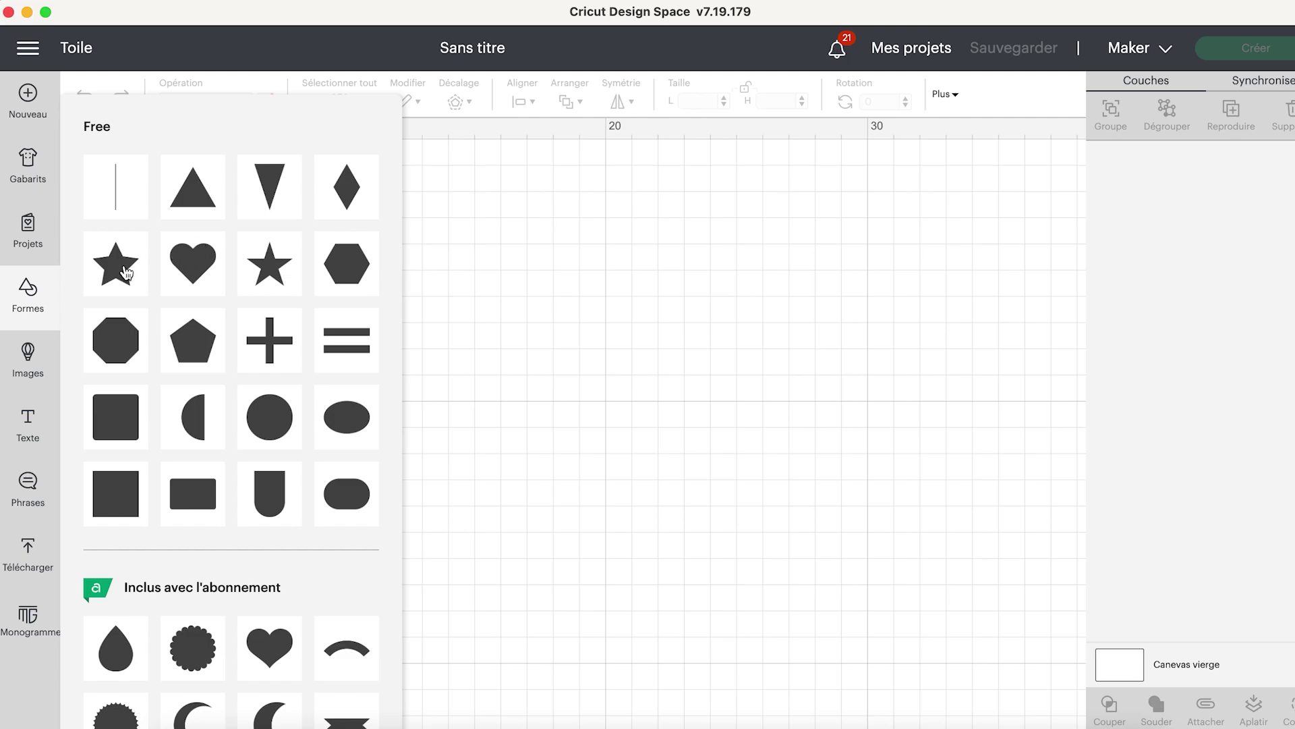
- Add a broad five-pointed star from the free shapes and shrink it to about 4.0 × 3.8 cm
{"action": "scroll", "coordinate": [246, 333], "scroll_direction": "down", "scroll_amount": 5}
{"action": "scroll", "coordinate": [254, 452], "scroll_direction": "up", "scroll_amount": 5}
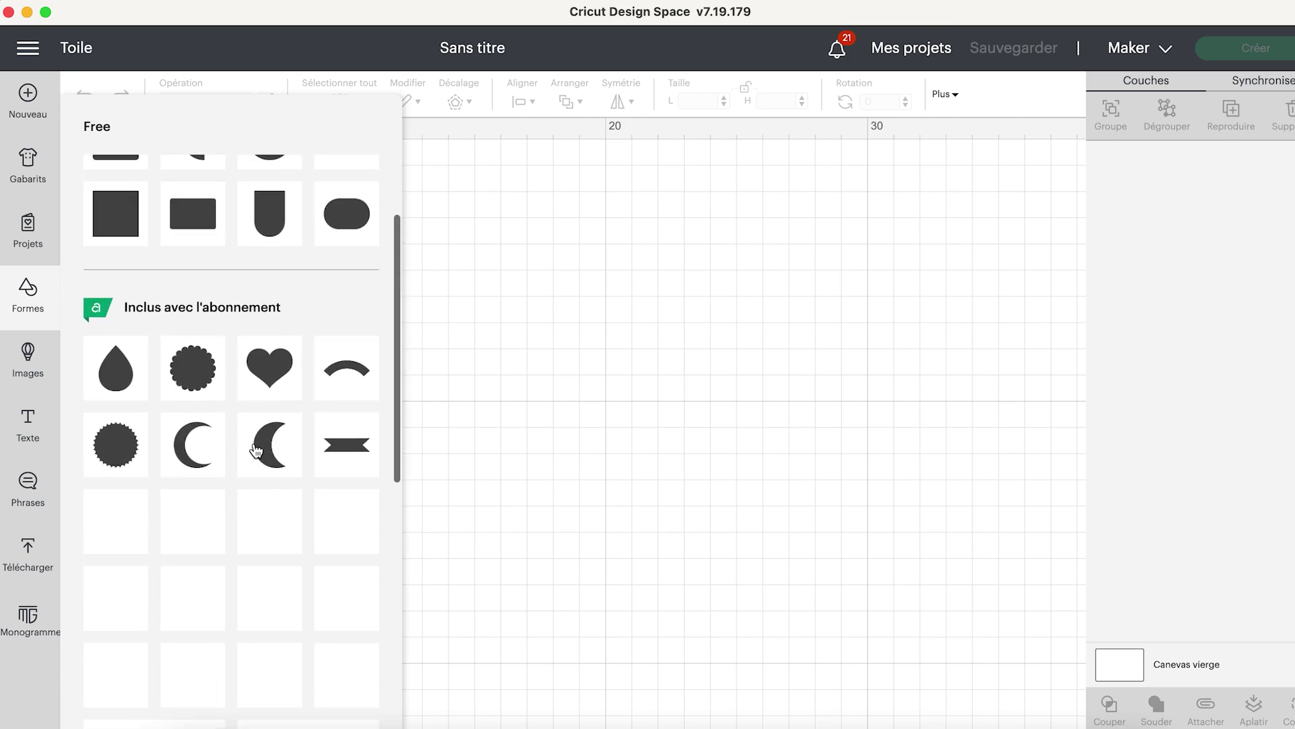
{"action": "left_click", "coordinate": [115, 273]}
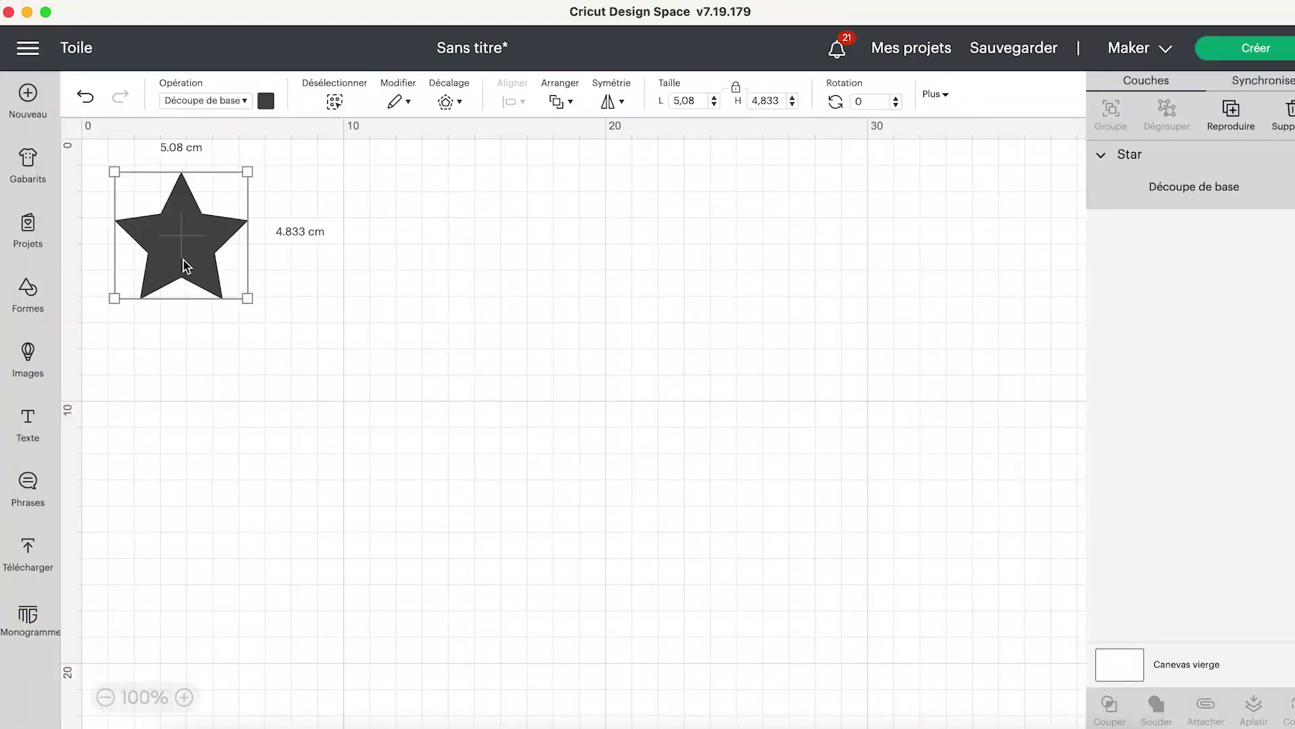
{"action": "left_click_drag", "start_coordinate": [250, 174], "coordinate": [218, 201]}
- Duplicate the star twice in a row, reducing the copies to about 2.67 cm and 1.6 cm wide
{"action": "left_click_drag", "start_coordinate": [171, 249], "coordinate": [255, 206]}
{"action": "right_click", "coordinate": [255, 206]}
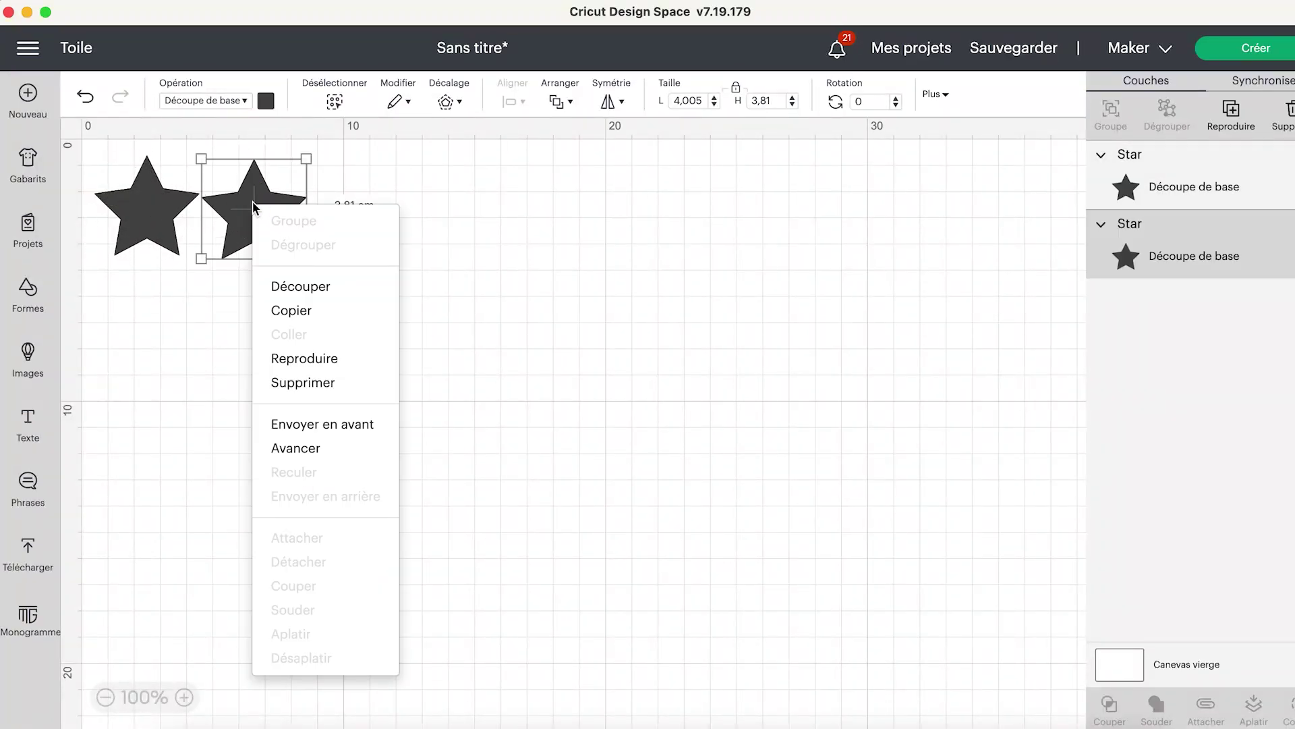
{"action": "left_click", "coordinate": [283, 359]}
{"action": "left_click_drag", "start_coordinate": [398, 236], "coordinate": [341, 223]}
{"action": "left_click_drag", "start_coordinate": [391, 164], "coordinate": [337, 205]}
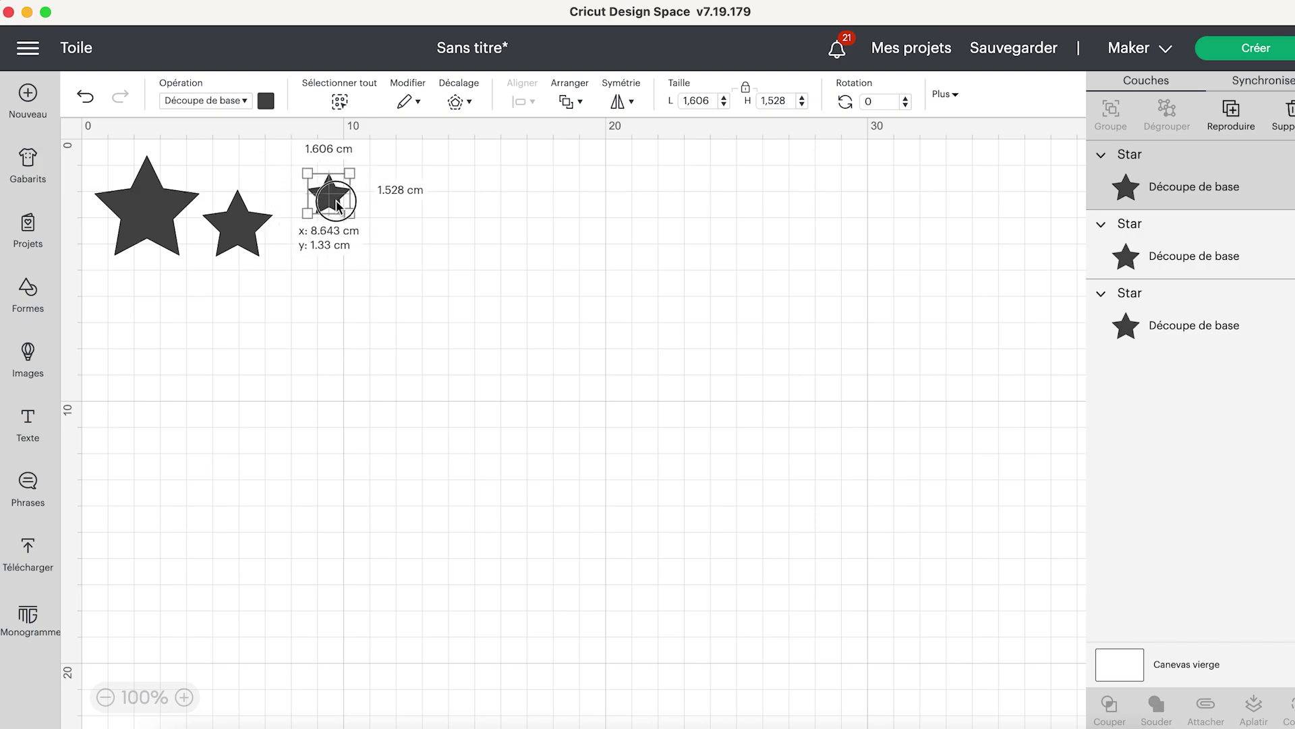
{"action": "left_click", "coordinate": [231, 334]}
- Add a thin crescent moon shape, shrink it to about 3.4 × 4.1 cm and place it below the large star
{"action": "left_click", "coordinate": [28, 294]}
{"action": "scroll", "coordinate": [154, 405], "scroll_direction": "down", "scroll_amount": 5}
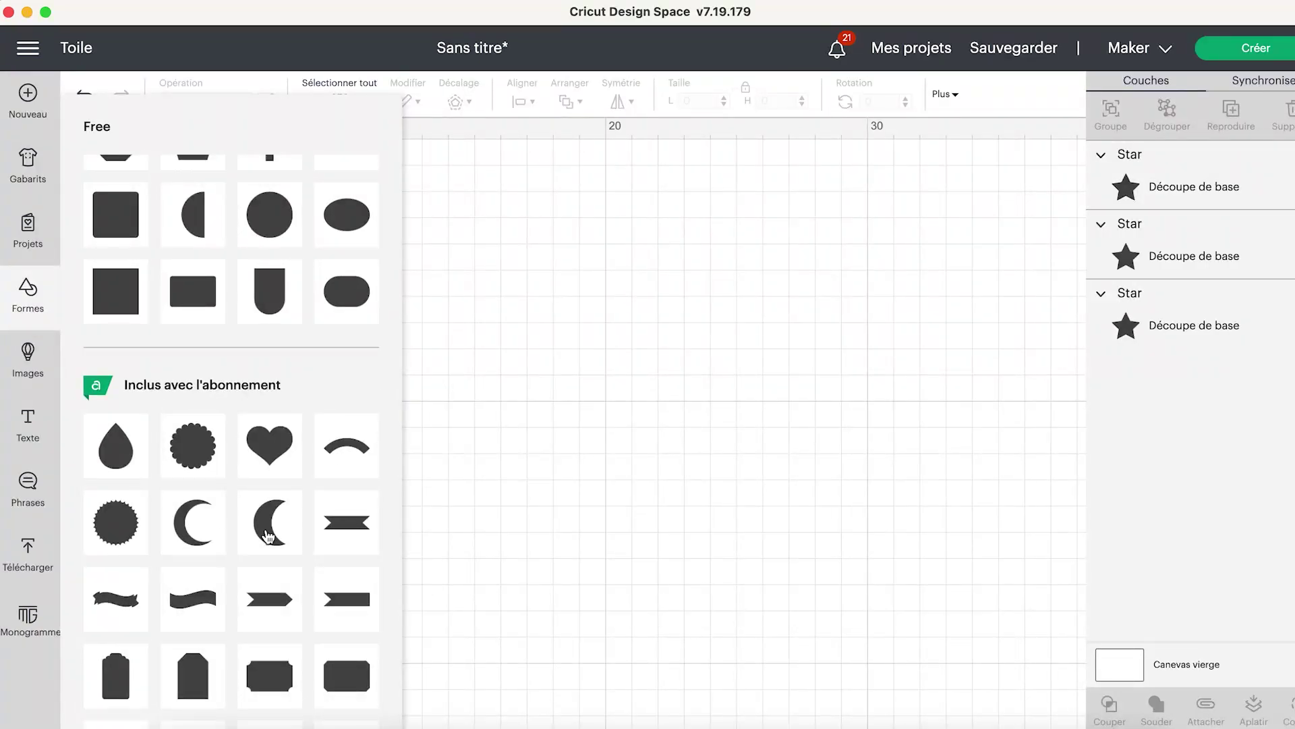
{"action": "left_click", "coordinate": [193, 521]}
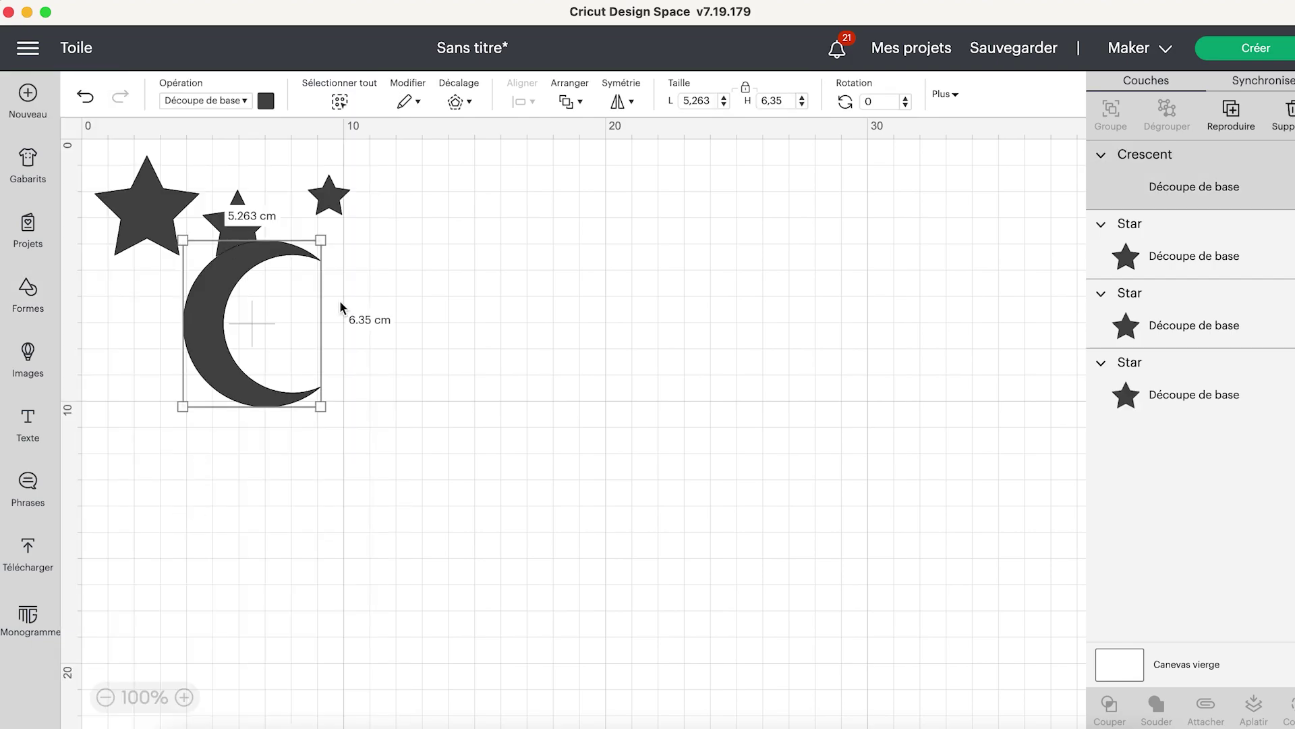
{"action": "left_click_drag", "start_coordinate": [321, 237], "coordinate": [270, 299]}
{"action": "left_click_drag", "start_coordinate": [218, 381], "coordinate": [137, 342]}
- Duplicate the crescent twice in a row, reducing the copies to about 2.1 cm and 1.4 cm wide
{"action": "right_click", "coordinate": [138, 342]}
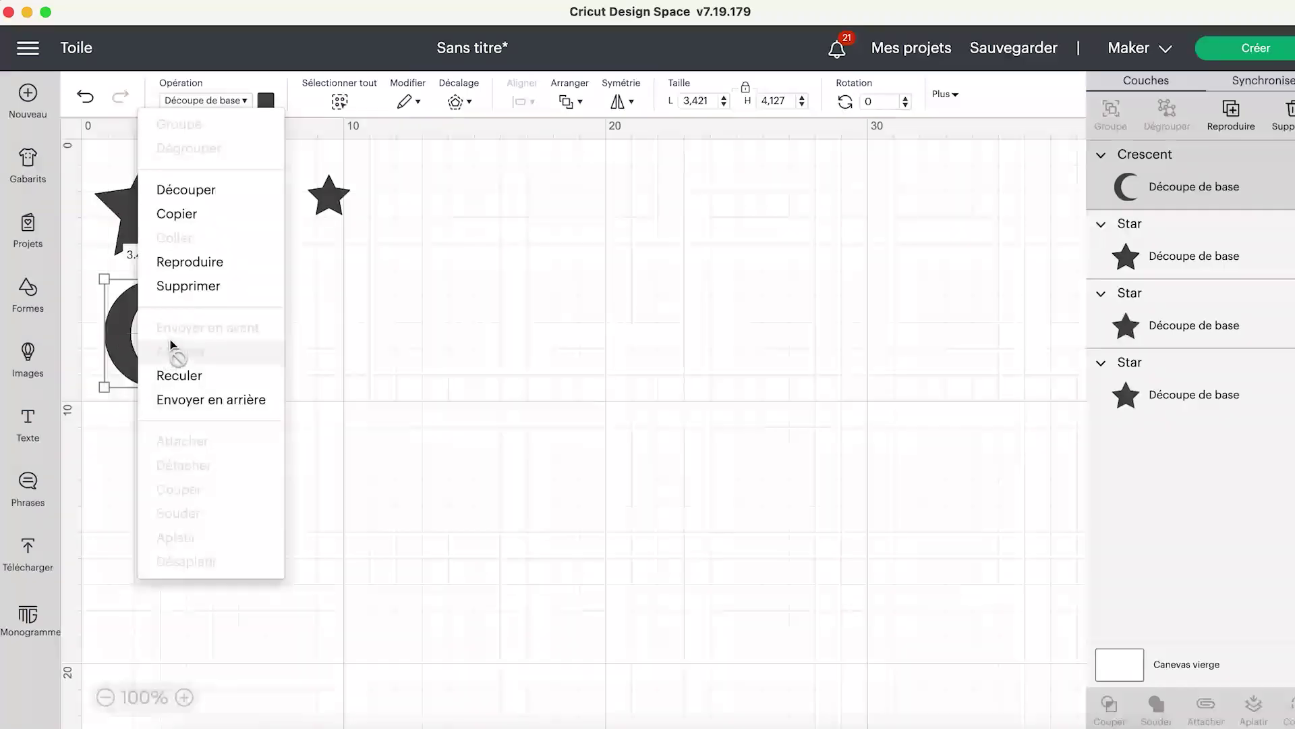
{"action": "left_click", "coordinate": [177, 261]}
{"action": "left_click_drag", "start_coordinate": [305, 271], "coordinate": [271, 313]}
{"action": "right_click", "coordinate": [269, 356]}
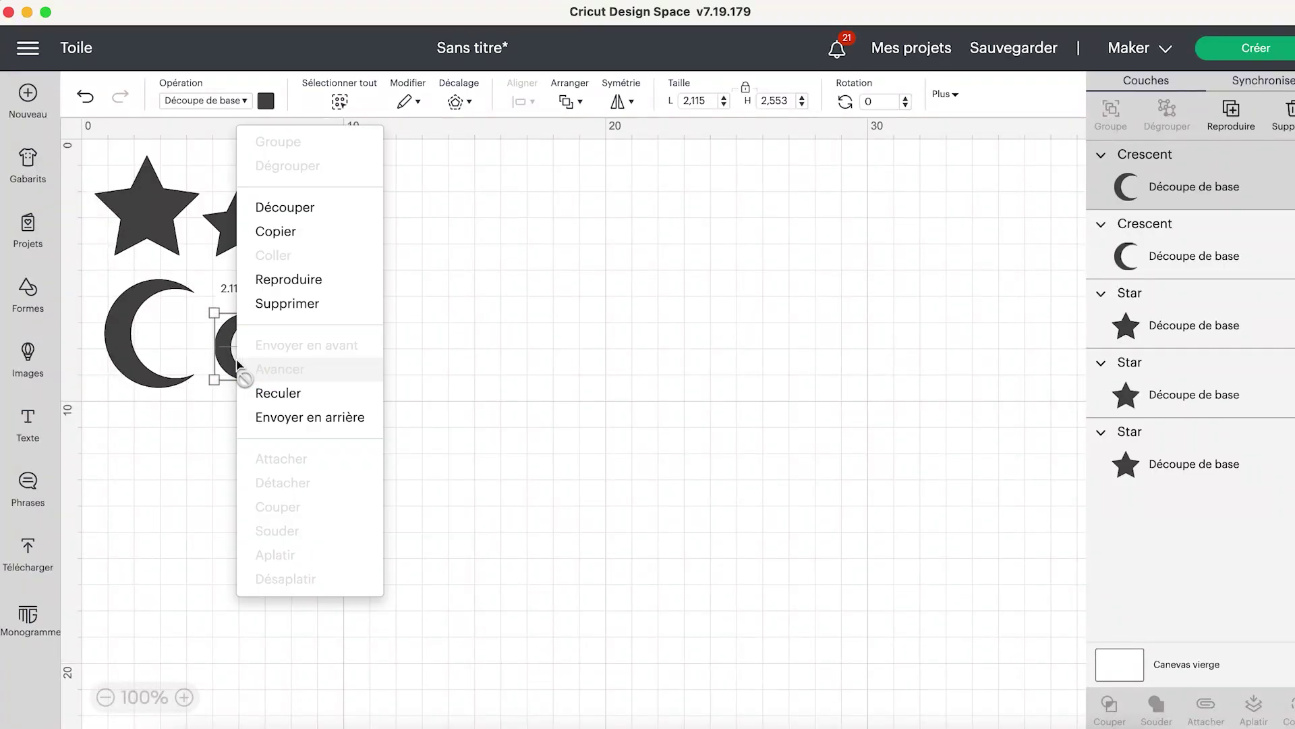
{"action": "left_click", "coordinate": [351, 278]}
{"action": "left_click_drag", "start_coordinate": [272, 359], "coordinate": [322, 352]}
{"action": "left_click_drag", "start_coordinate": [354, 298], "coordinate": [336, 327]}
{"action": "left_click", "coordinate": [119, 456]}
- Add a seven-pointed star, shrink it to about 3.8 × 3.7 cm and place it below the large crescent
{"action": "left_click", "coordinate": [28, 297]}
{"action": "scroll", "coordinate": [345, 449], "scroll_direction": "down", "scroll_amount": 10}
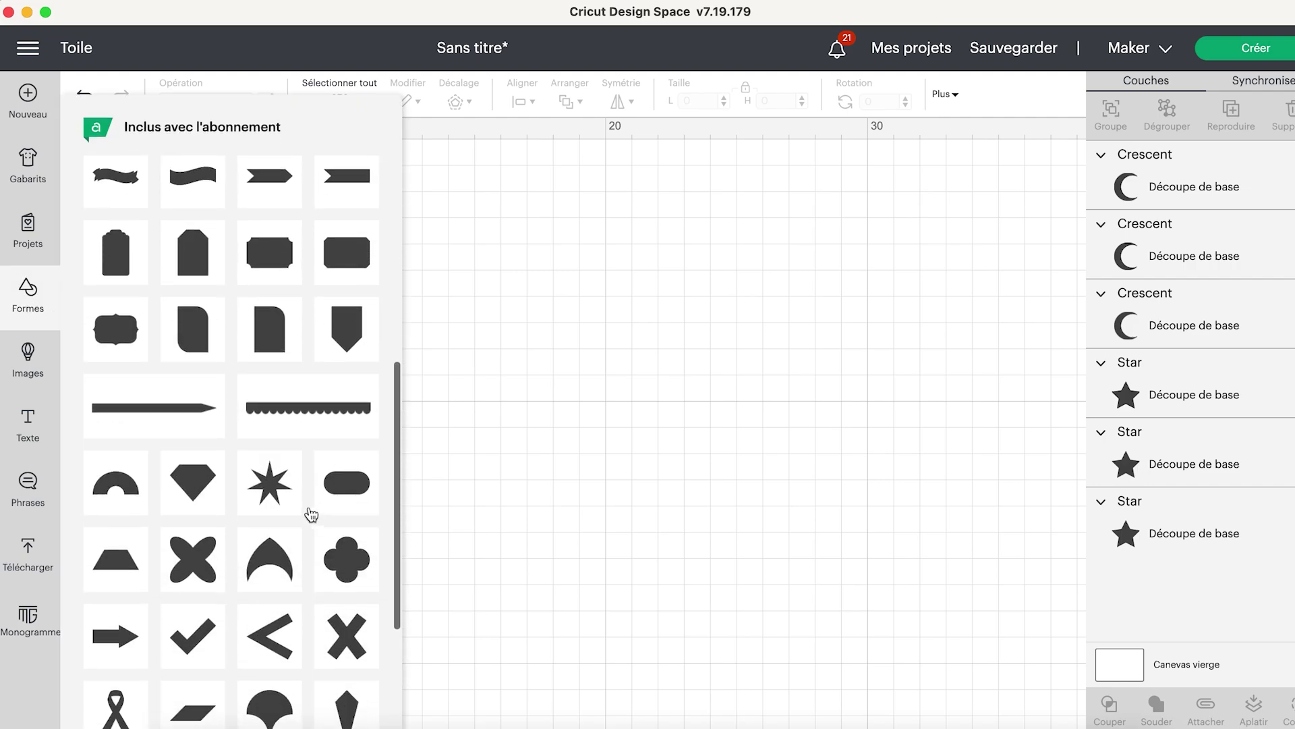
{"action": "left_click", "coordinate": [282, 491]}
{"action": "left_click_drag", "start_coordinate": [348, 405], "coordinate": [177, 473]}
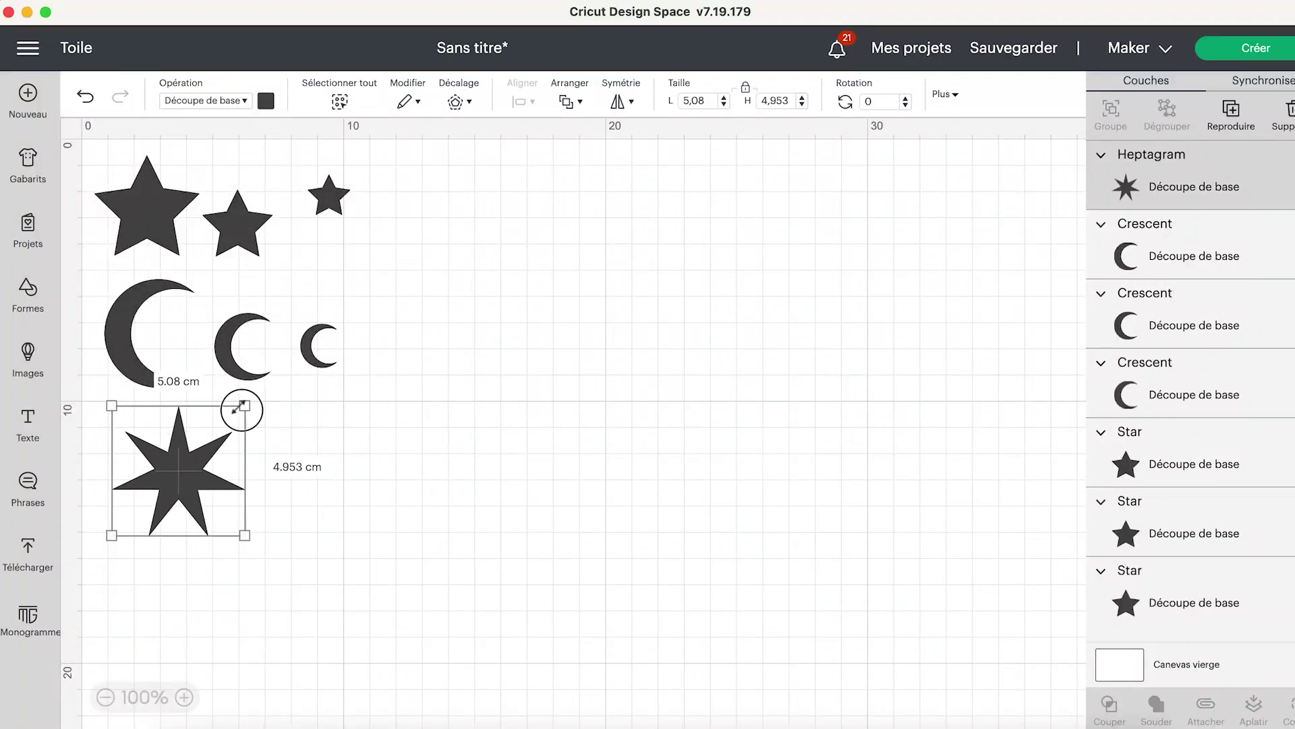
{"action": "left_click_drag", "start_coordinate": [244, 539], "coordinate": [212, 507]}
{"action": "left_click_drag", "start_coordinate": [176, 467], "coordinate": [147, 455]}
{"action": "left_click", "coordinate": [180, 294]}
{"action": "left_click", "coordinate": [162, 405]}
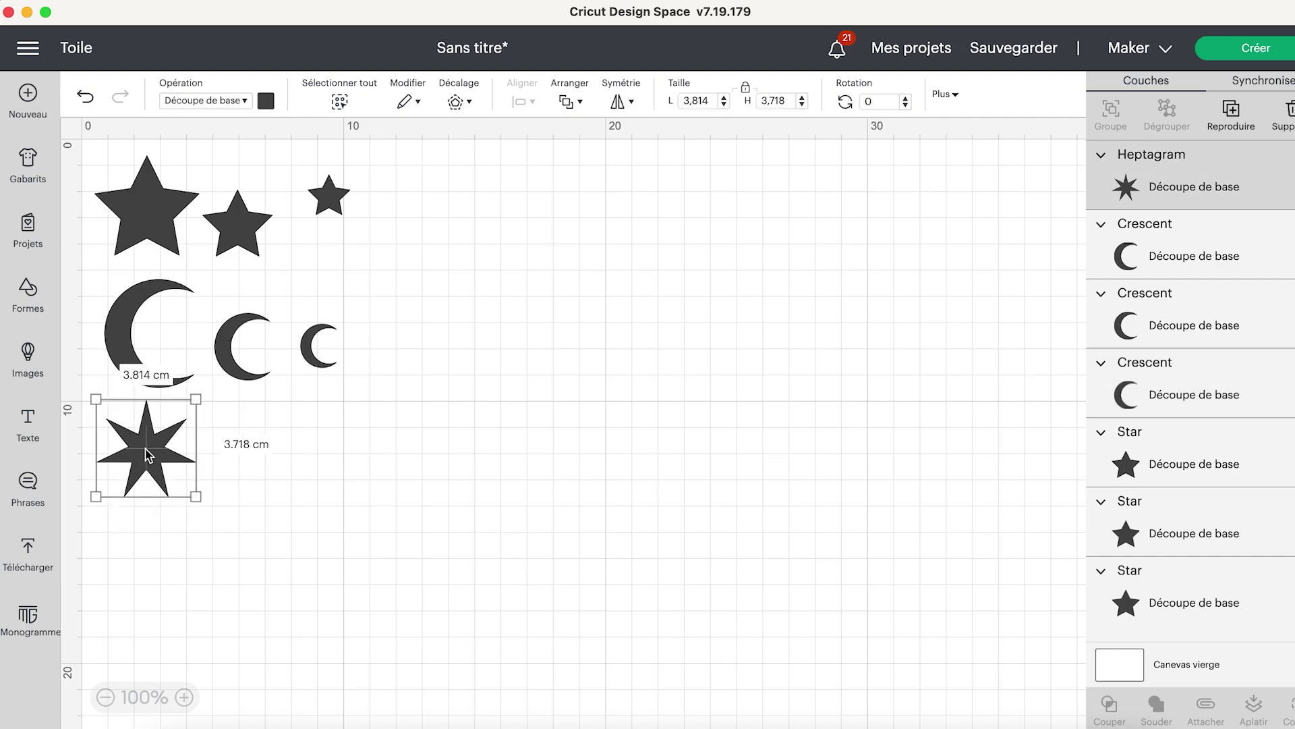
- Duplicate the seven-pointed star twice in a row, reducing the copies to about 2.3 cm and 1.7 cm wide
{"action": "right_click", "coordinate": [145, 456]}
{"action": "left_click", "coordinate": [263, 287]}
{"action": "left_click_drag", "start_coordinate": [412, 370], "coordinate": [373, 411]}
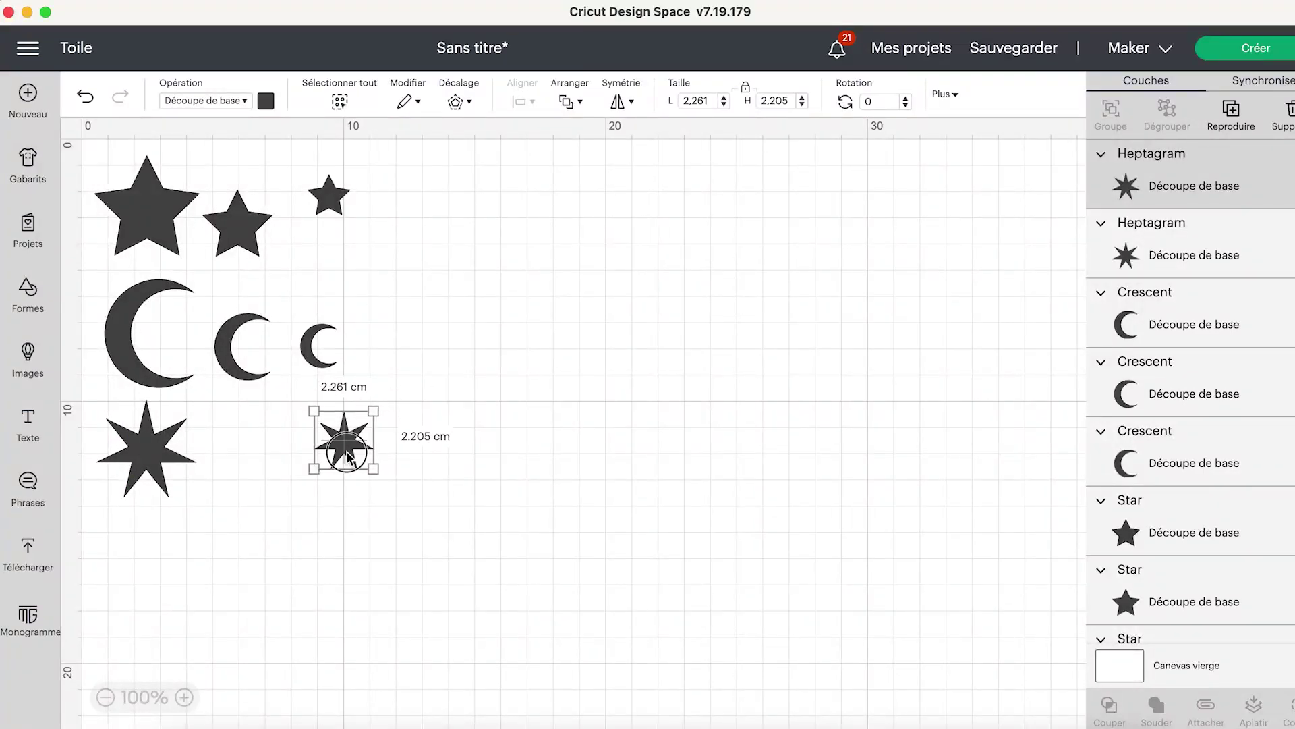
{"action": "left_click_drag", "start_coordinate": [348, 458], "coordinate": [247, 450]}
{"action": "right_click", "coordinate": [247, 442]}
{"action": "left_click", "coordinate": [303, 356]}
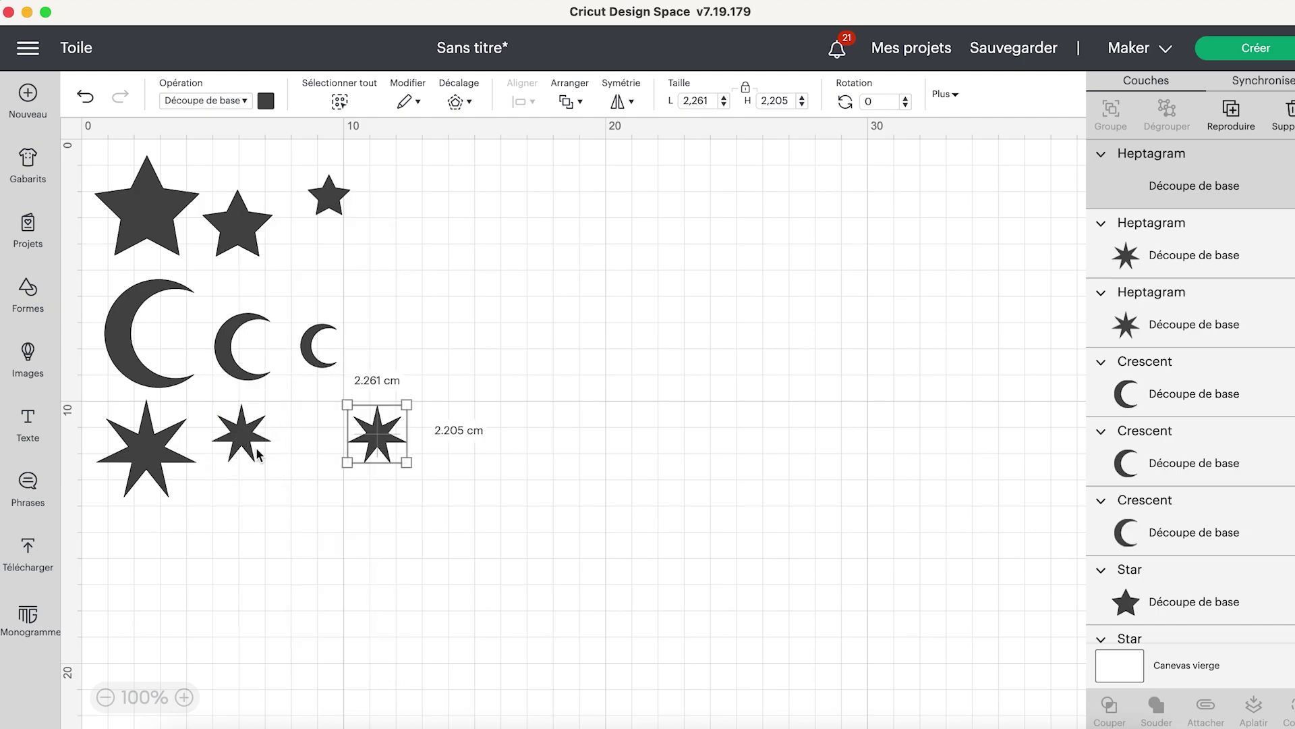
{"action": "left_click_drag", "start_coordinate": [376, 437], "coordinate": [329, 416]}
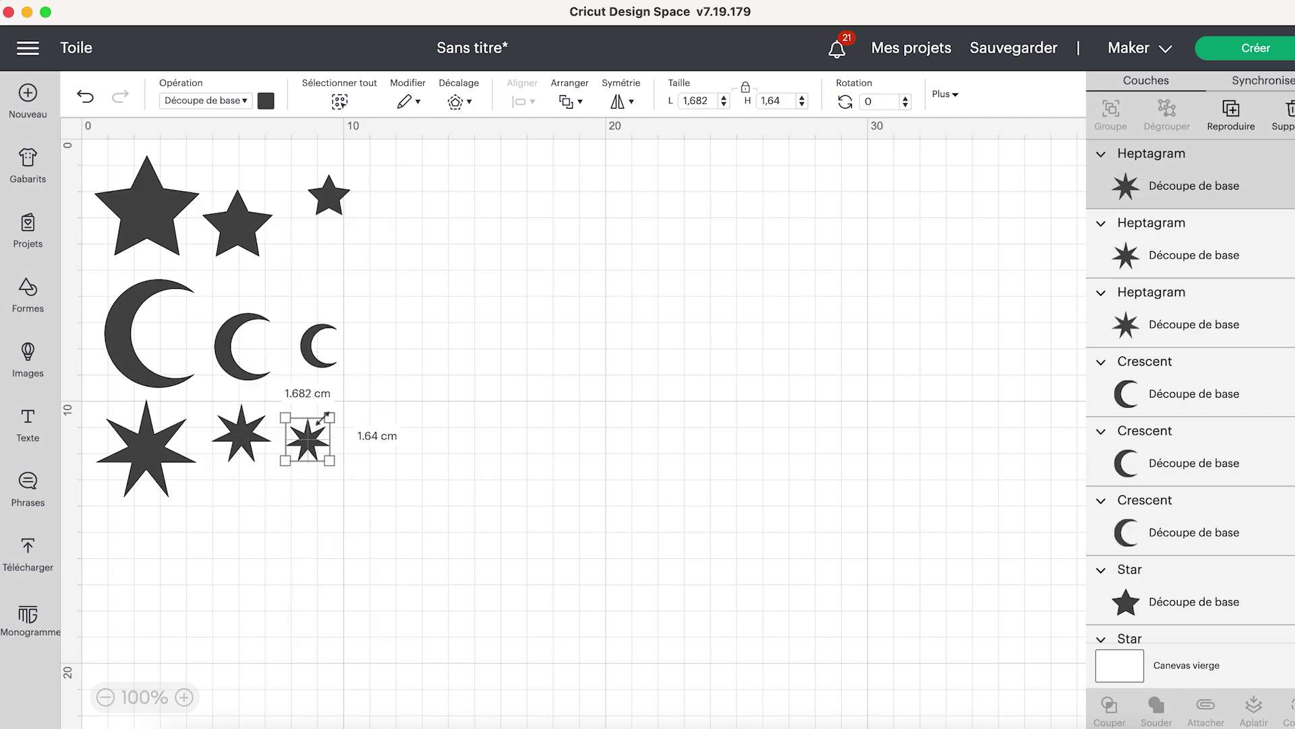
{"action": "left_click", "coordinate": [393, 341]}
- Duplicate the smallest five-pointed star twice, placing one copy beside it and one shrunk to about 1.36 cm wide below
{"action": "left_click", "coordinate": [332, 206]}
{"action": "right_click", "coordinate": [332, 207]}
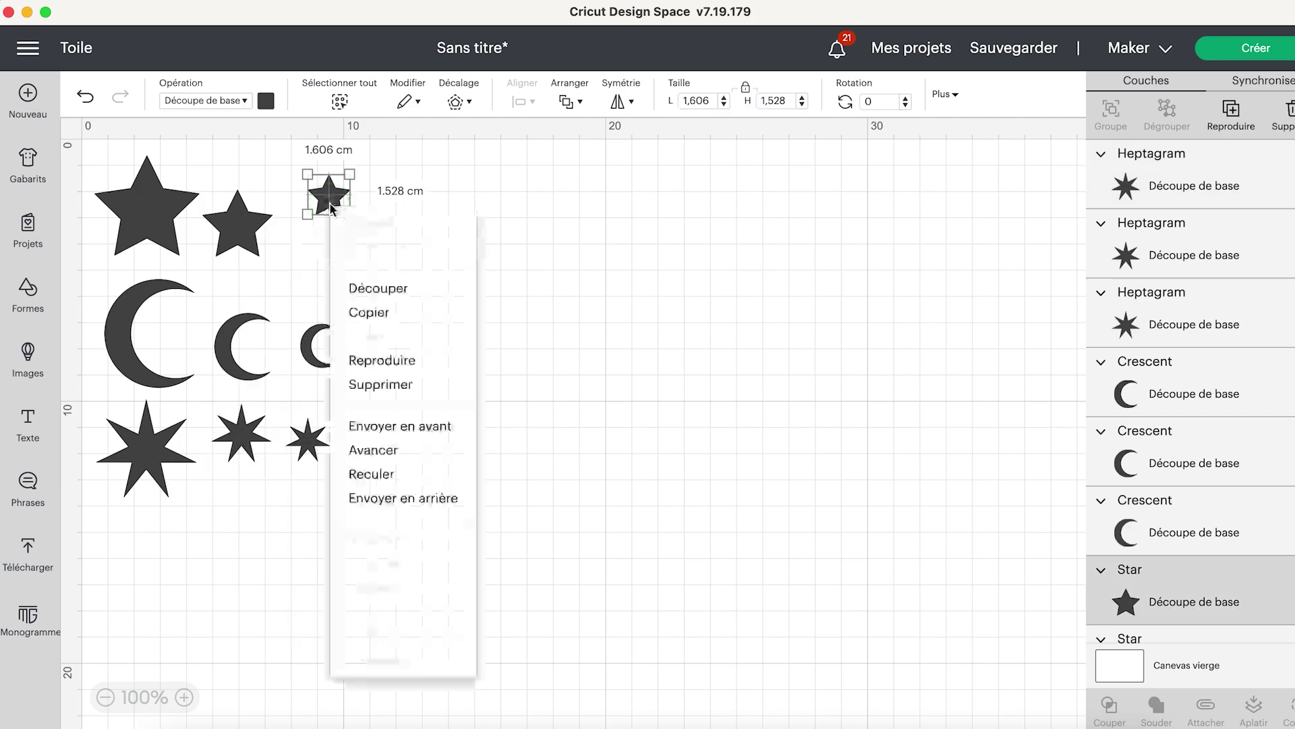
{"action": "left_click", "coordinate": [404, 359]}
{"action": "left_click_drag", "start_coordinate": [407, 443], "coordinate": [403, 193]}
{"action": "right_click", "coordinate": [404, 192]}
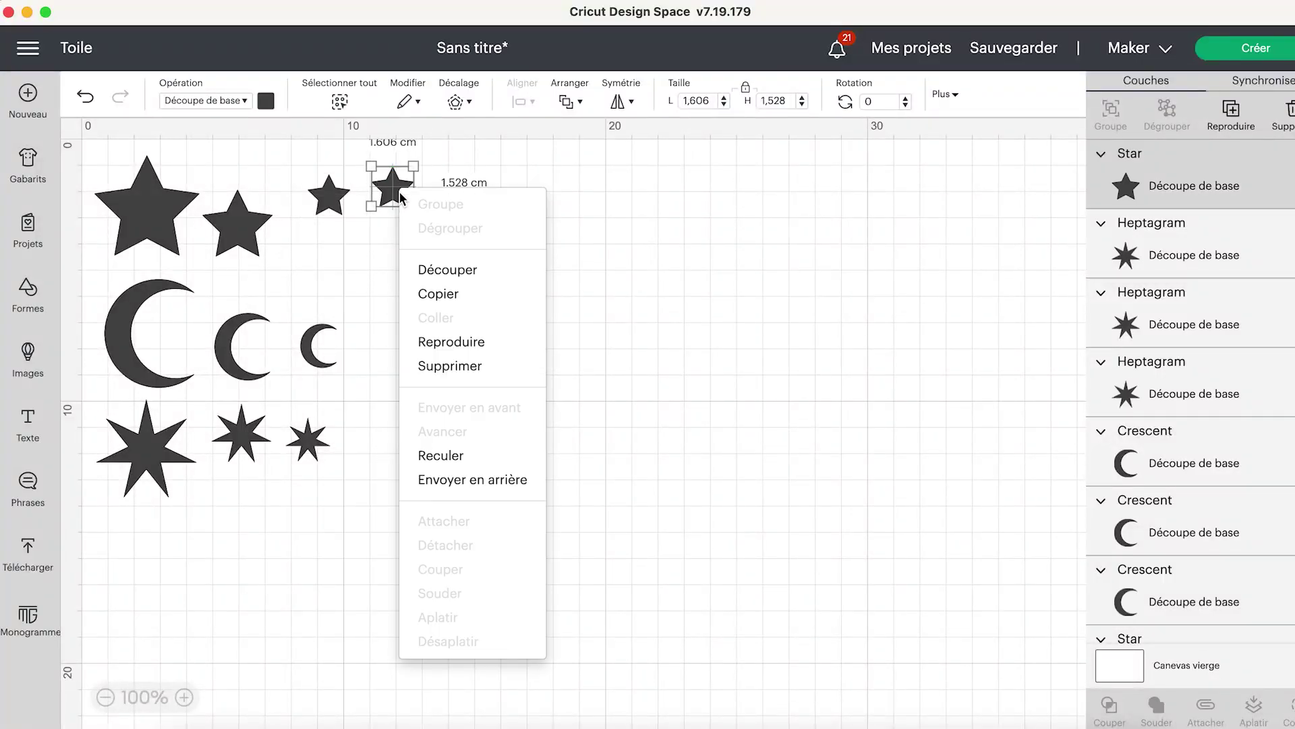
{"action": "left_click", "coordinate": [454, 342]}
{"action": "left_click_drag", "start_coordinate": [451, 515], "coordinate": [439, 370]}
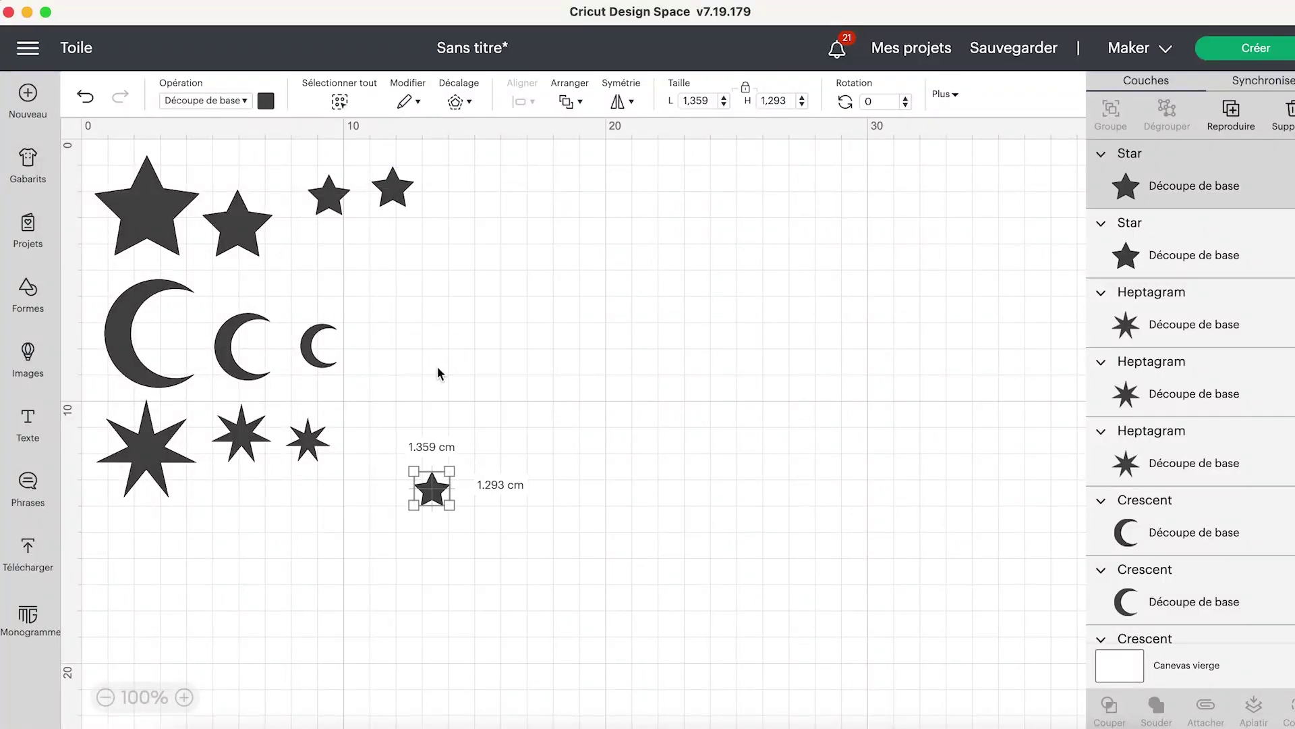
{"action": "left_click_drag", "start_coordinate": [436, 495], "coordinate": [368, 249]}
- Duplicate the smallest seven-pointed star twice, placing one copy beside it and the other just below the pair
{"action": "left_click", "coordinate": [313, 361]}
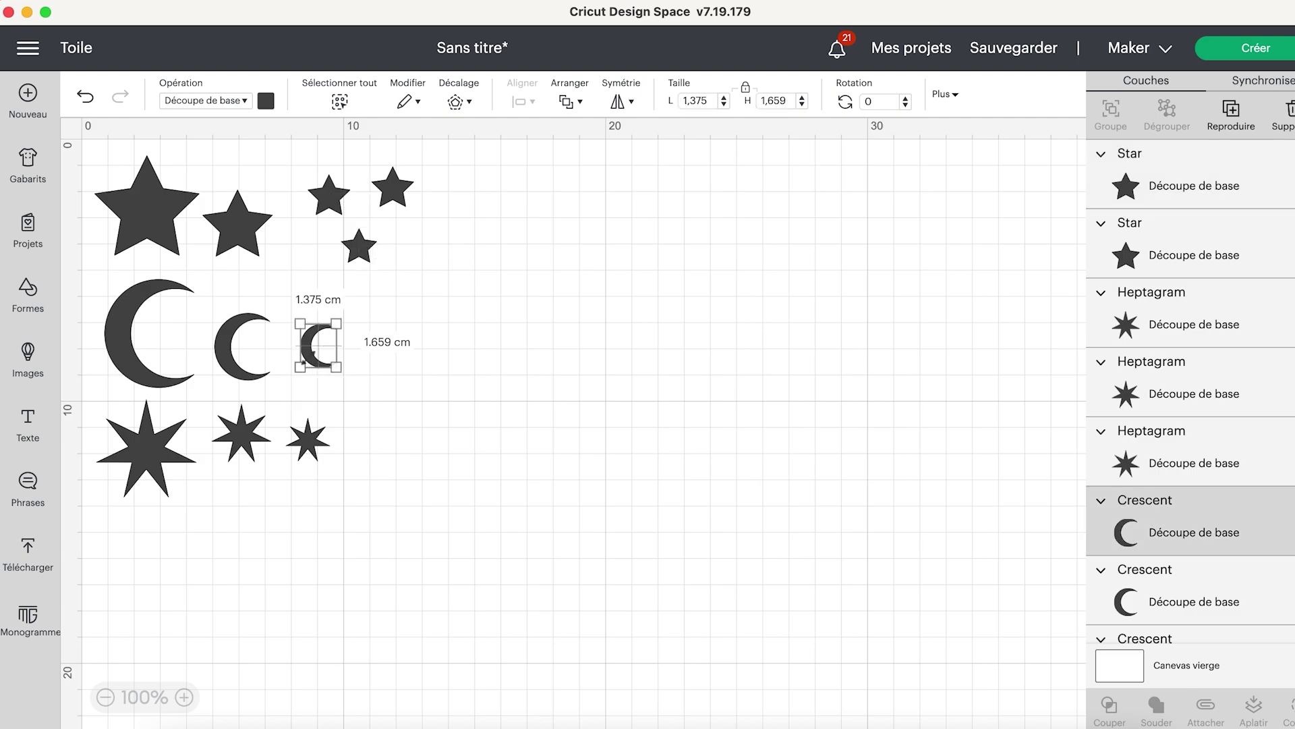
{"action": "right_click", "coordinate": [321, 435]}
{"action": "left_click", "coordinate": [384, 362]}
{"action": "left_click_drag", "start_coordinate": [466, 524], "coordinate": [384, 431]}
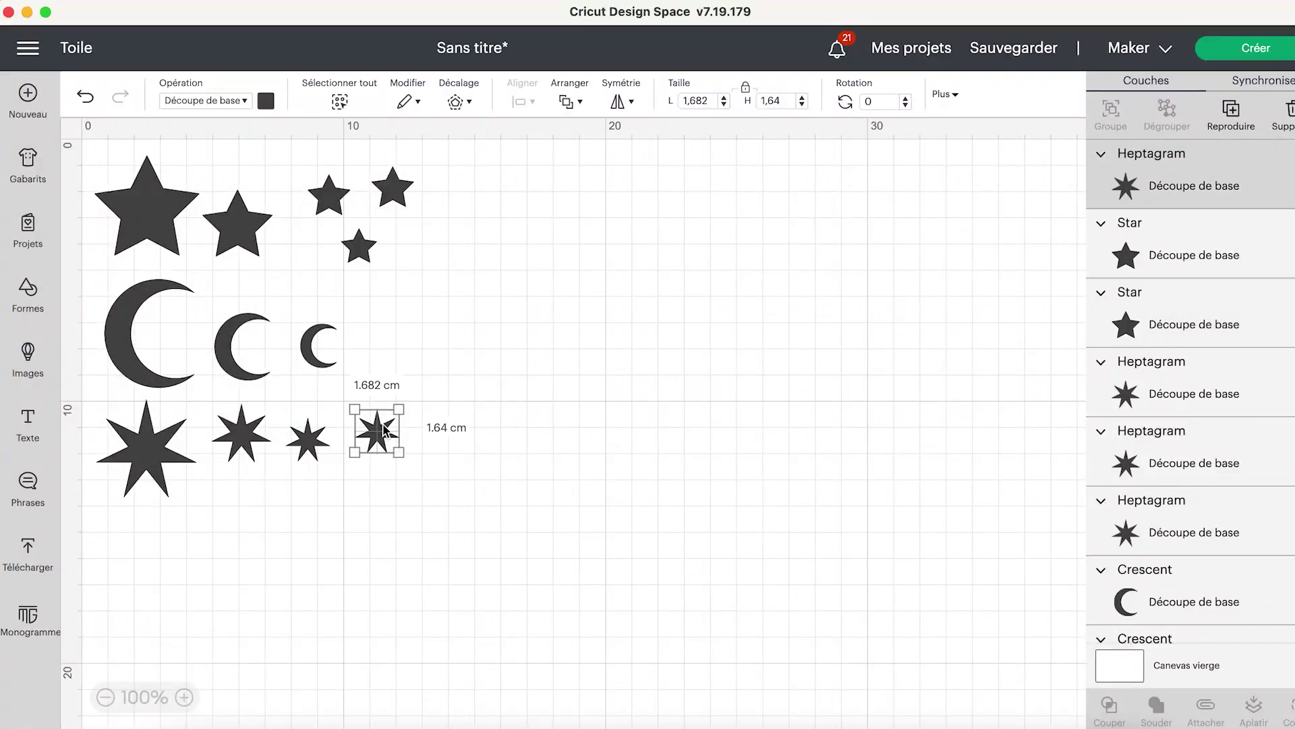
{"action": "right_click", "coordinate": [385, 430]}
{"action": "left_click", "coordinate": [483, 344]}
{"action": "left_click_drag", "start_coordinate": [502, 560], "coordinate": [353, 493]}
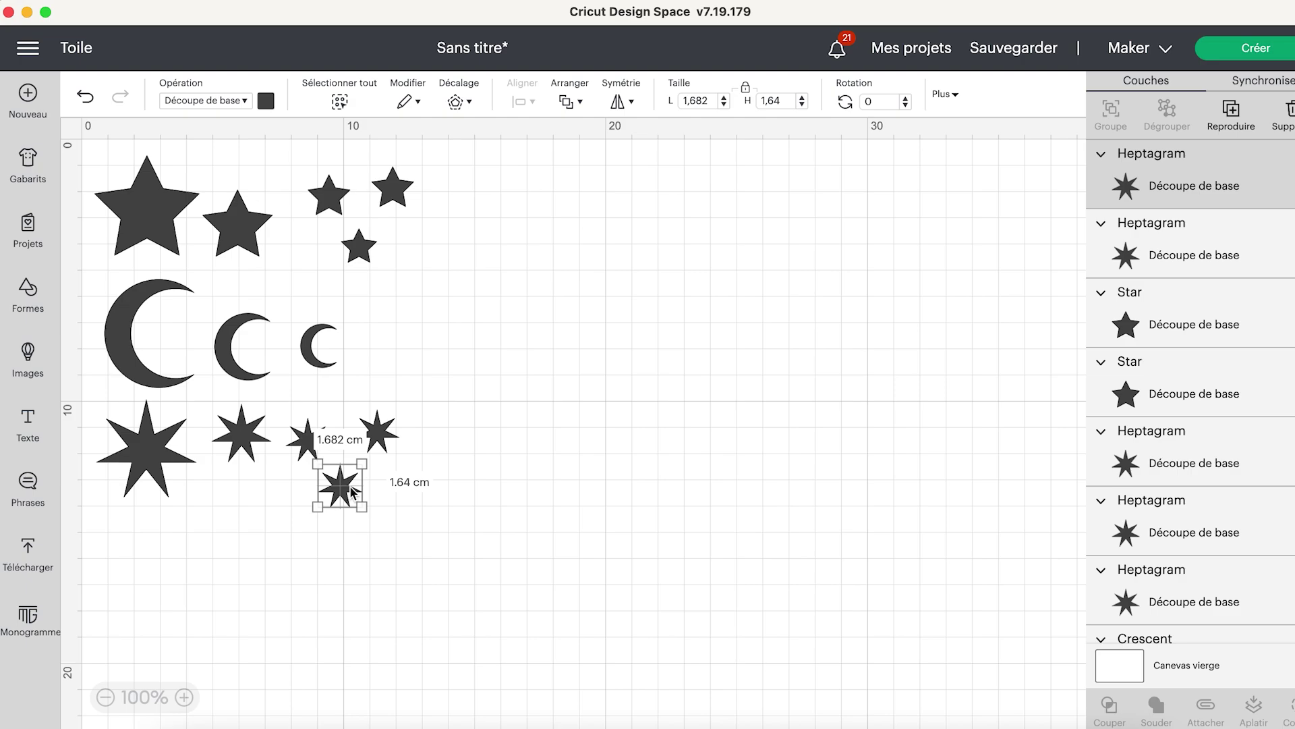
{"action": "left_click", "coordinate": [201, 534]}
- Color the large five-pointed star and the medium crescent purple
{"action": "left_click", "coordinate": [151, 192]}
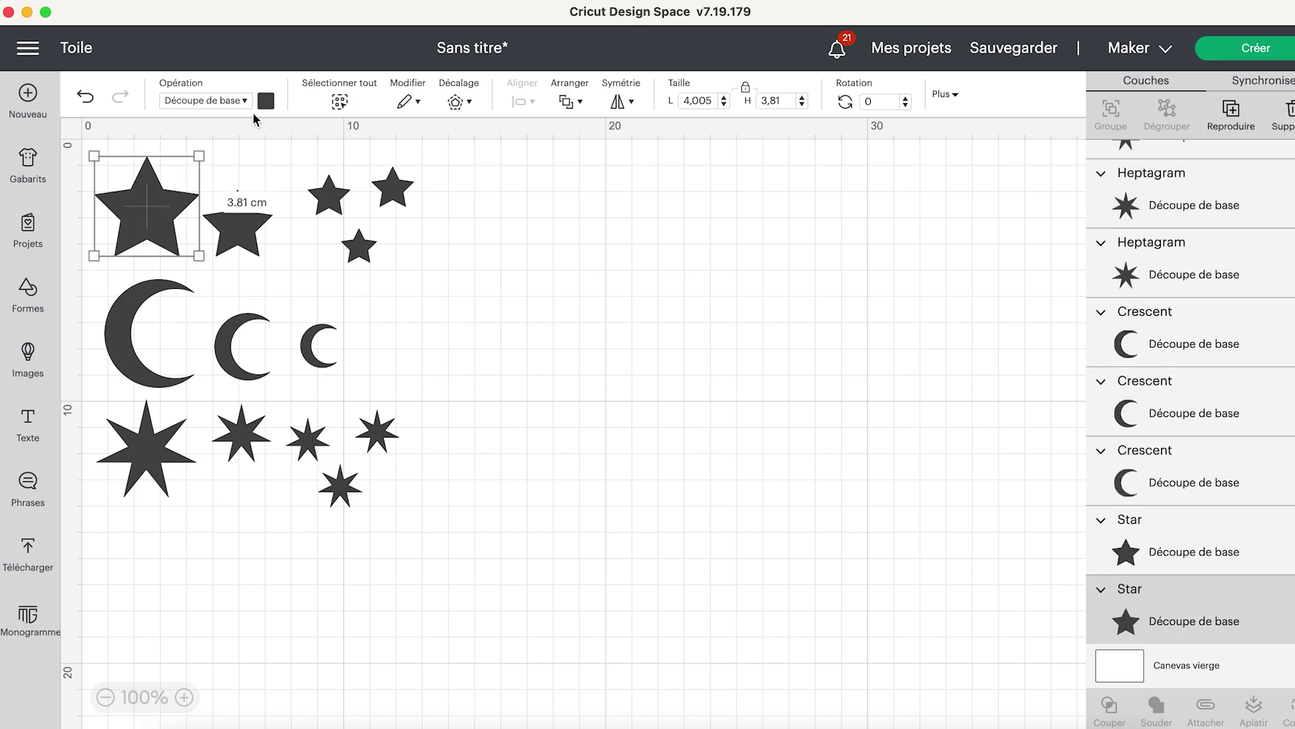
{"action": "left_click", "coordinate": [266, 101]}
{"action": "left_click", "coordinate": [308, 230]}
{"action": "left_click", "coordinate": [523, 363]}
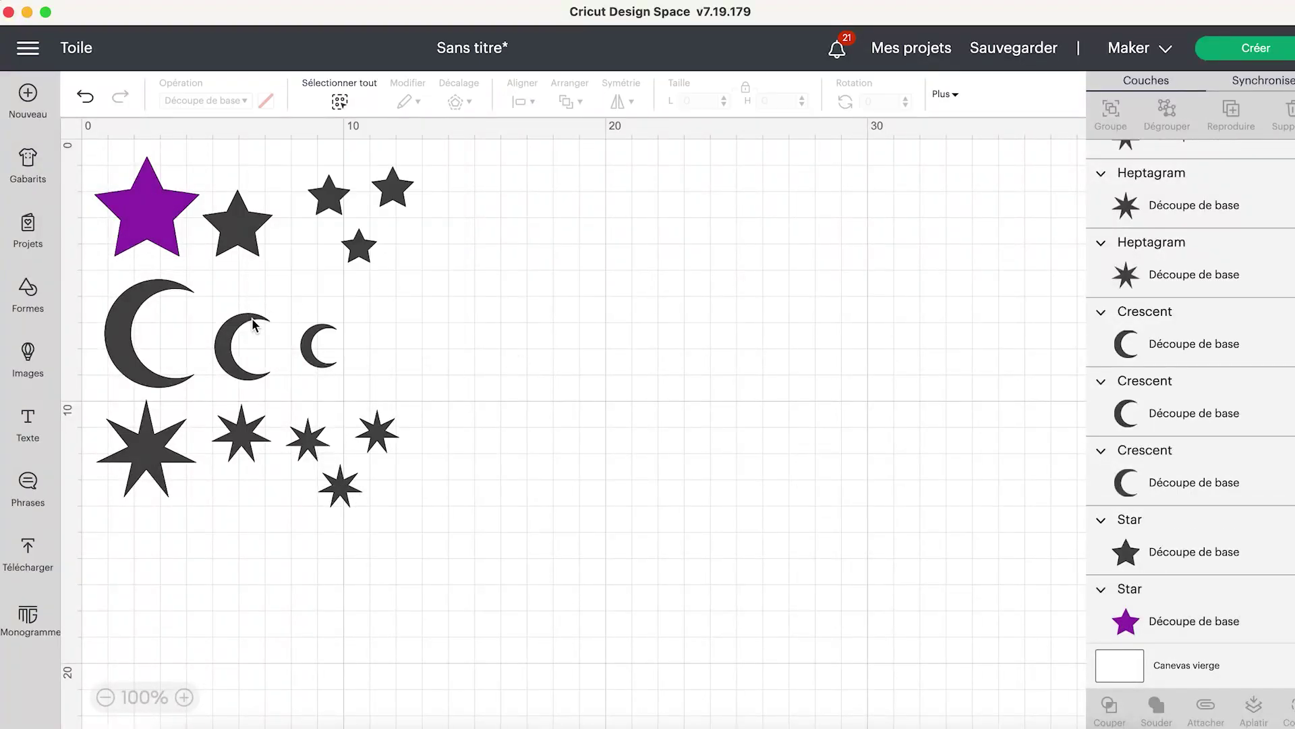
{"action": "left_click", "coordinate": [255, 325]}
{"action": "left_click", "coordinate": [266, 101]}
{"action": "left_click", "coordinate": [467, 284]}
- Color the rightmost small five-pointed star and the medium seven-pointed star purple
{"action": "left_click", "coordinate": [390, 182]}
{"action": "left_click", "coordinate": [266, 101]}
{"action": "left_click", "coordinate": [563, 321]}
{"action": "left_click", "coordinate": [243, 437]}
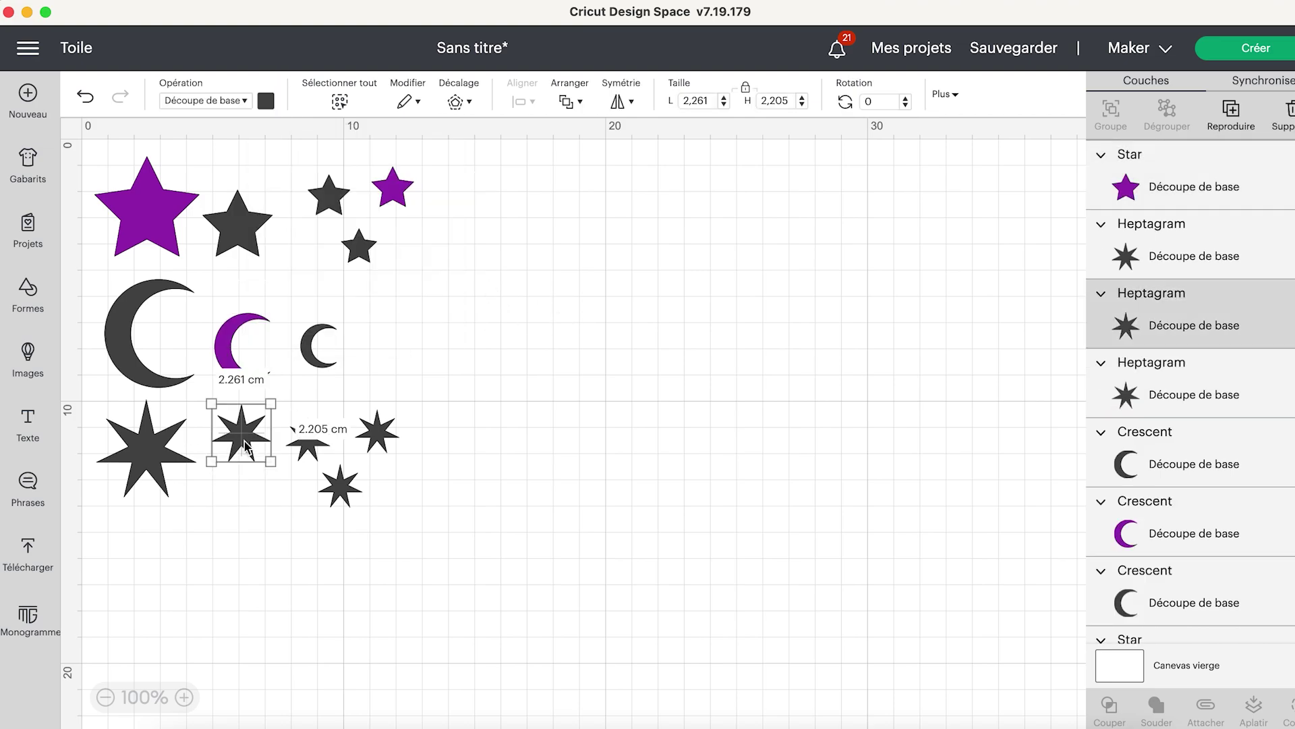
{"action": "left_click", "coordinate": [266, 101]}
{"action": "left_click", "coordinate": [308, 230]}
{"action": "left_click", "coordinate": [503, 373]}
- Color the medium five-pointed star and the large crescent blue
{"action": "left_click", "coordinate": [236, 222]}
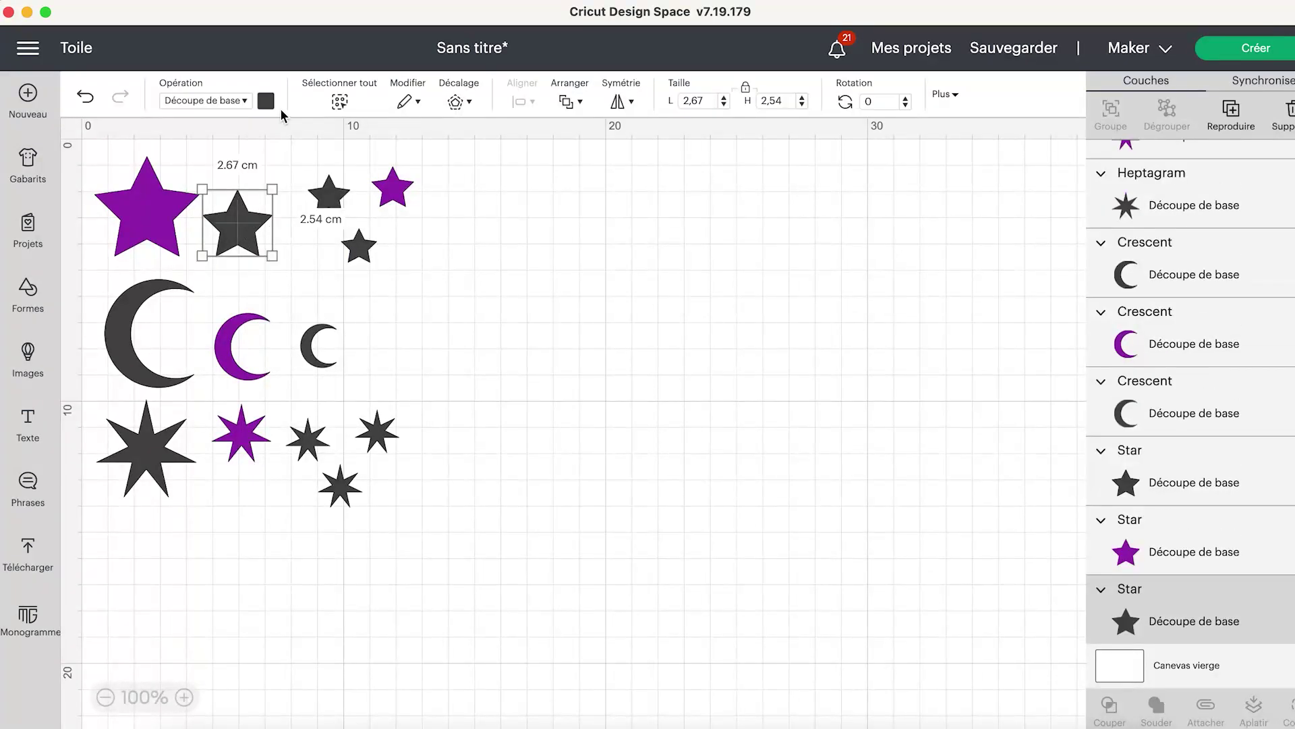
{"action": "left_click", "coordinate": [266, 101]}
{"action": "left_click", "coordinate": [357, 232]}
{"action": "left_click", "coordinate": [522, 302]}
{"action": "left_click", "coordinate": [134, 344]}
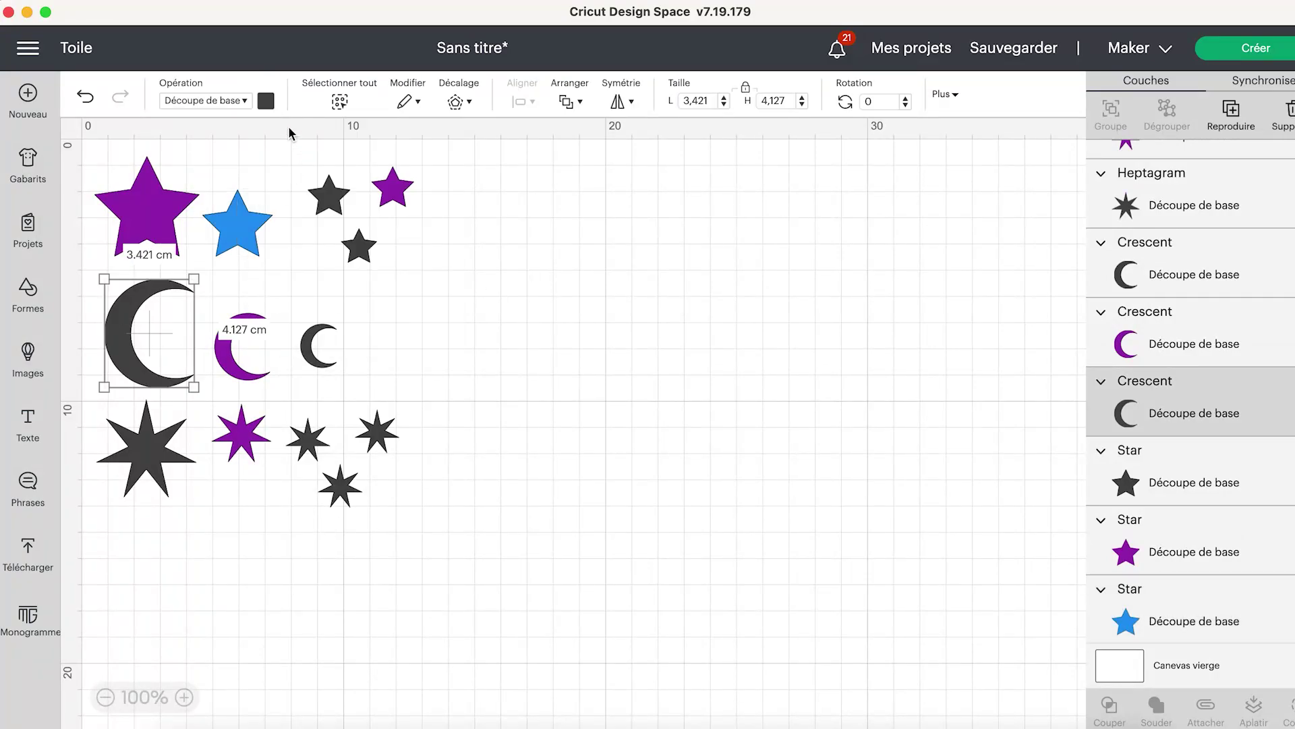
{"action": "left_click", "coordinate": [266, 101]}
{"action": "left_click", "coordinate": [356, 230]}
{"action": "left_click", "coordinate": [466, 381]}
- Color the lowest small five-pointed star and the small seven-pointed star beside the medium one blue
{"action": "left_click", "coordinate": [346, 248]}
{"action": "left_click", "coordinate": [265, 101]}
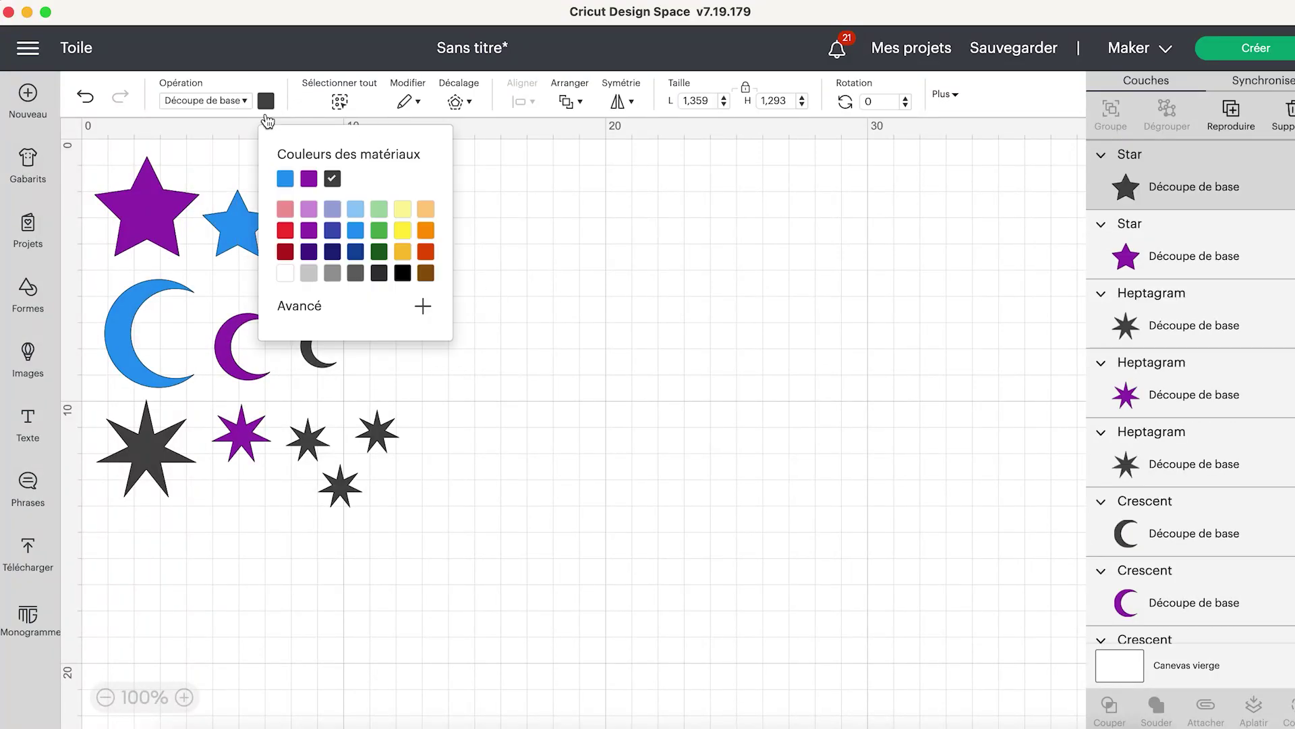
{"action": "left_click", "coordinate": [308, 439]}
{"action": "left_click", "coordinate": [266, 102]}
{"action": "left_click", "coordinate": [356, 231]}
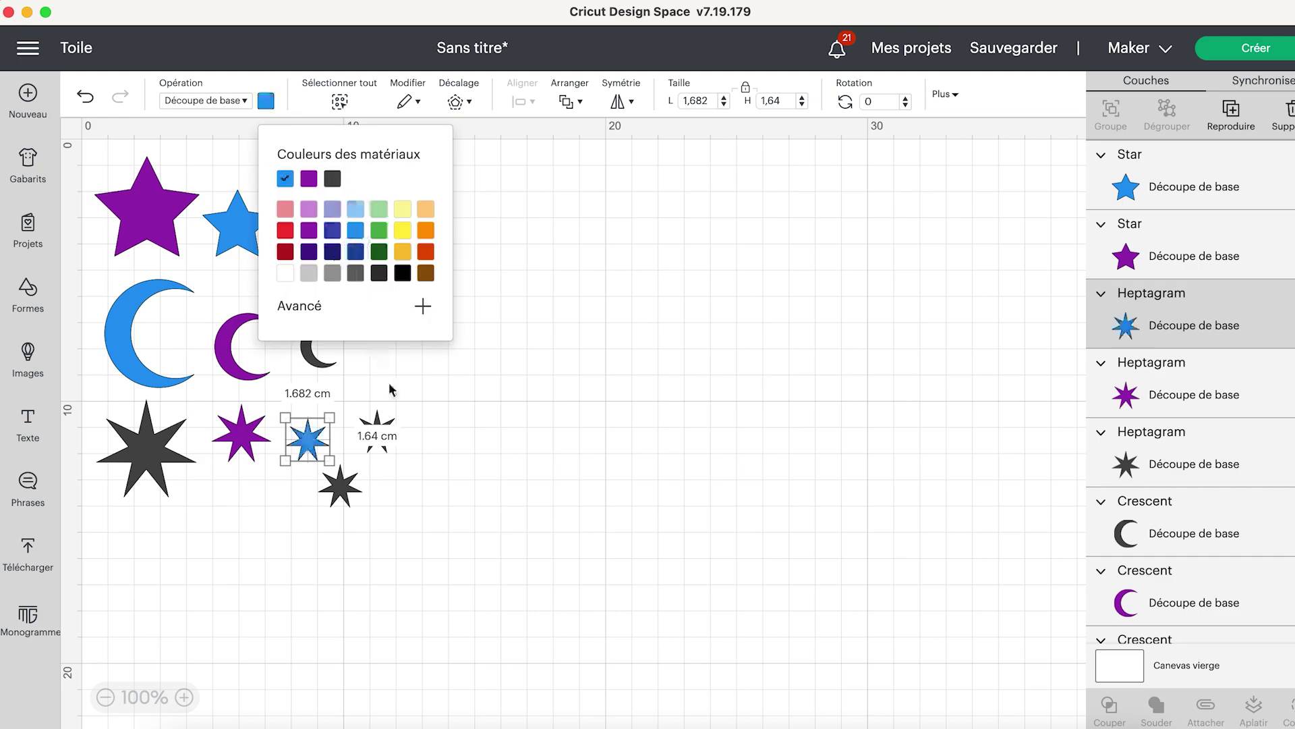
{"action": "left_click", "coordinate": [403, 407]}
- Color the large seven-pointed star and the small five-pointed star nearest the medium one red
{"action": "left_click", "coordinate": [380, 430]}
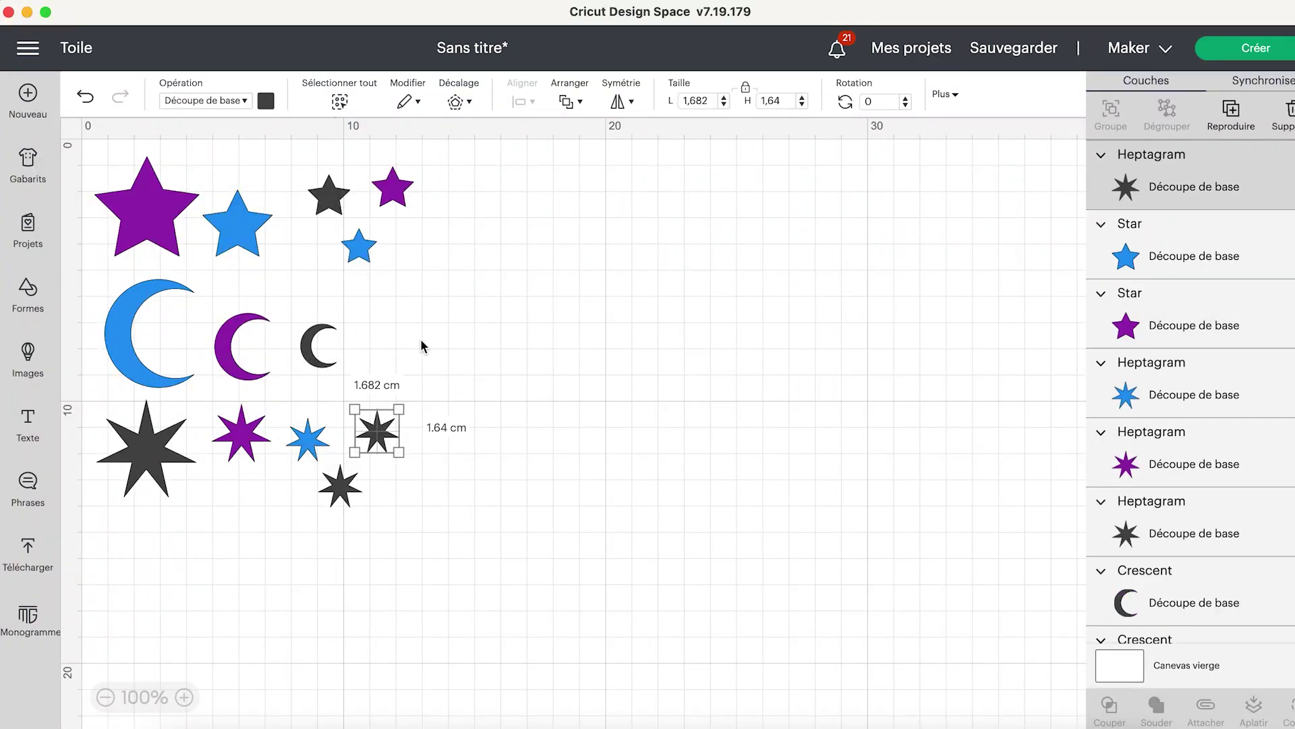
{"action": "left_click", "coordinate": [363, 390]}
{"action": "left_click", "coordinate": [152, 461]}
{"action": "left_click", "coordinate": [266, 101]}
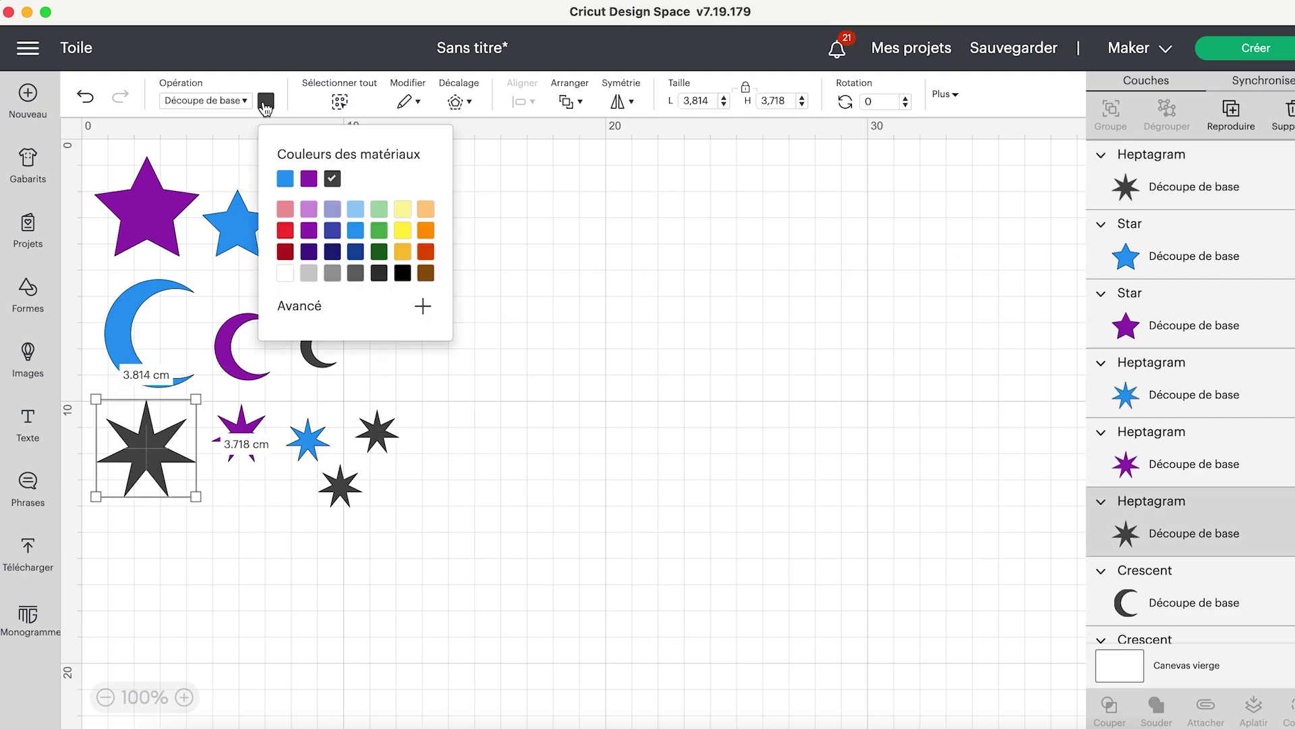
{"action": "left_click", "coordinate": [284, 233]}
{"action": "left_click", "coordinate": [328, 194]}
{"action": "left_click", "coordinate": [266, 101]}
{"action": "left_click", "coordinate": [285, 230]}
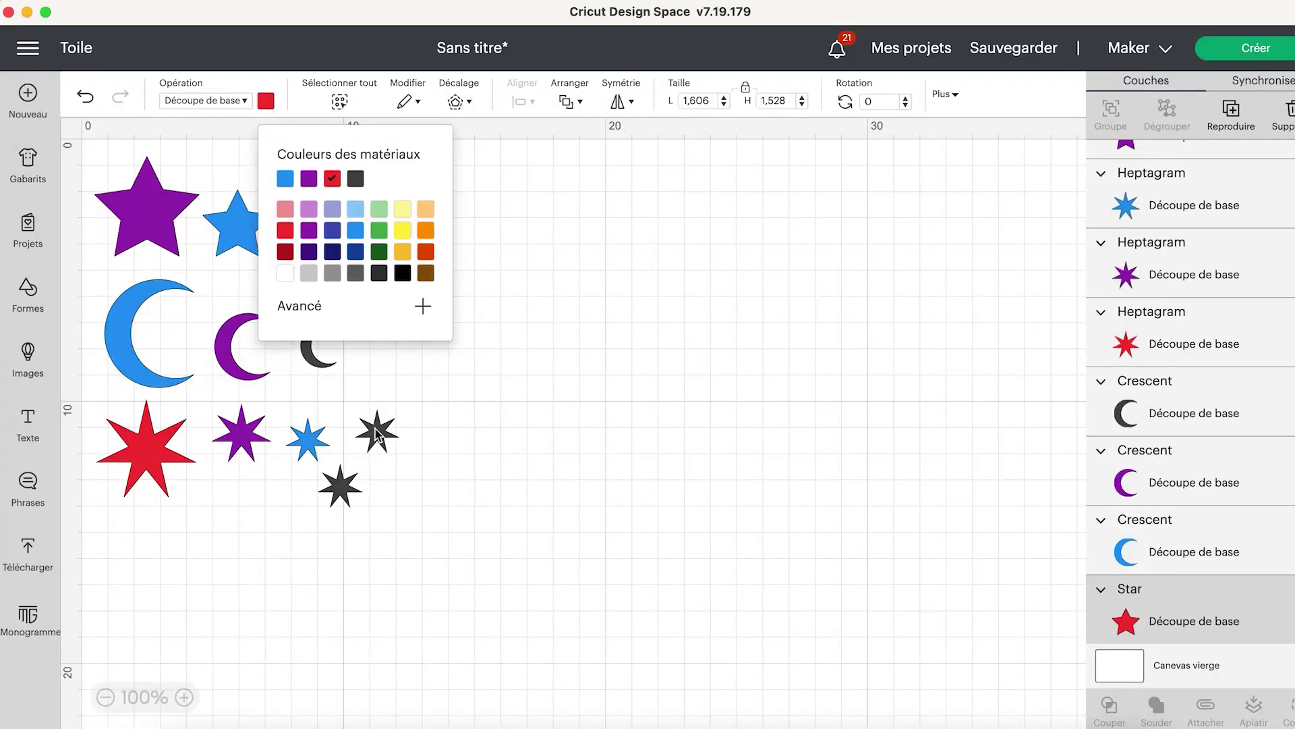
- Color the rightmost small seven-pointed star and the small crescent red
{"action": "left_click", "coordinate": [376, 431]}
{"action": "left_click", "coordinate": [266, 101]}
{"action": "left_click", "coordinate": [285, 230]}
{"action": "left_click", "coordinate": [316, 352]}
{"action": "left_click", "coordinate": [266, 101]}
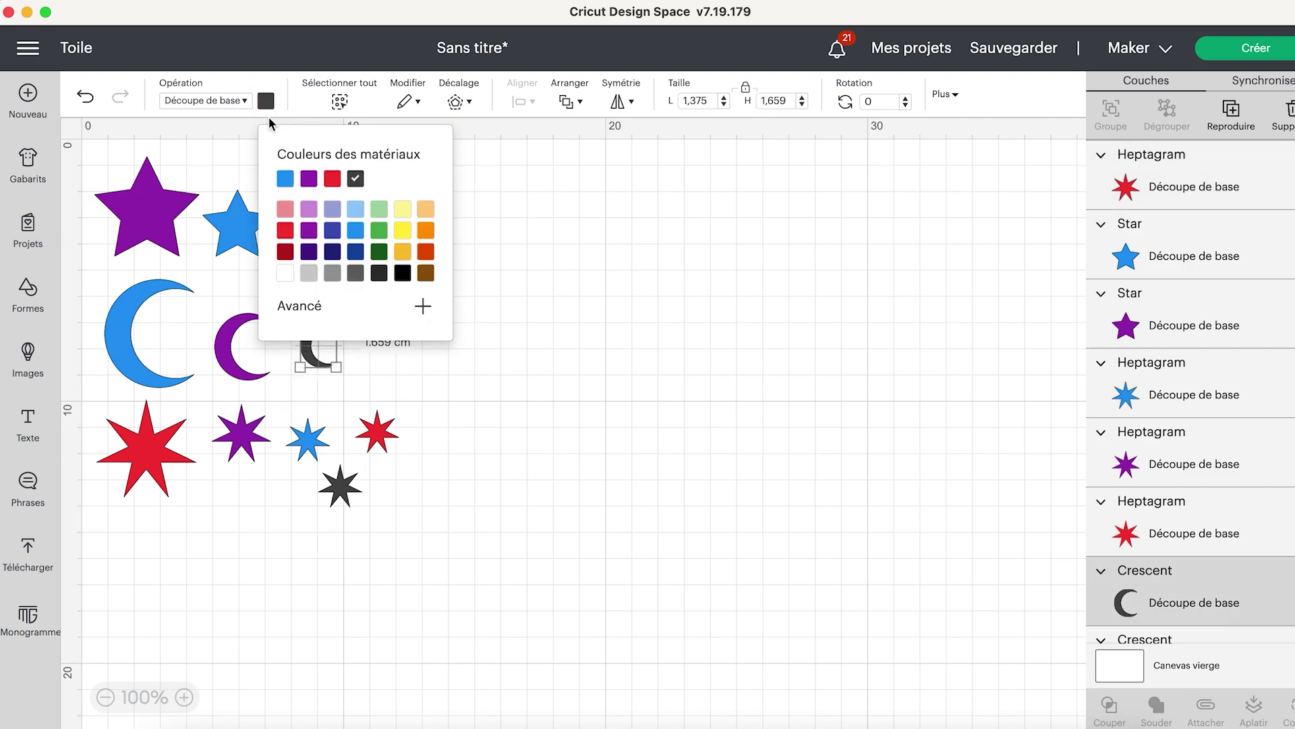
{"action": "left_click", "coordinate": [285, 230]}
- Color the lowest small seven-pointed star purple and deselect it
{"action": "left_click", "coordinate": [345, 480]}
{"action": "left_click", "coordinate": [265, 101]}
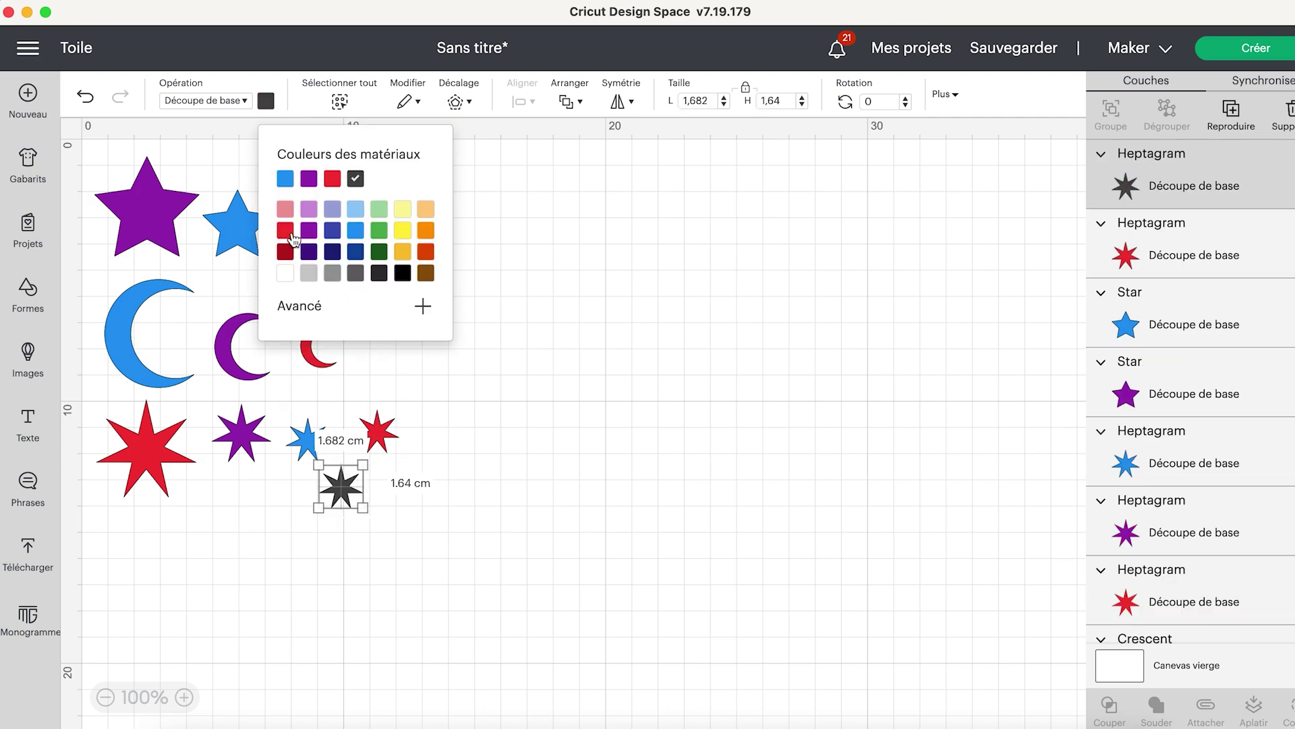
{"action": "left_click", "coordinate": [631, 273]}
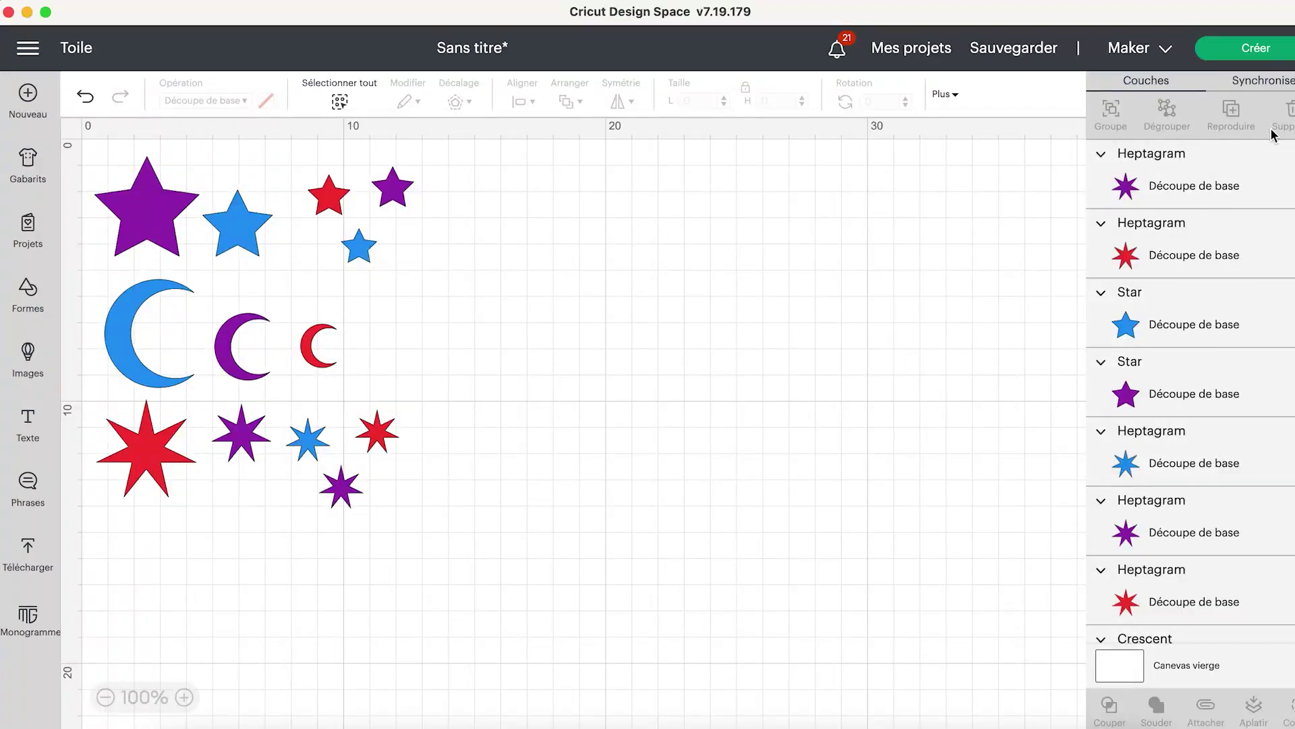
- Send the design to mat preparation and display the blue mat's layout
{"action": "left_click", "coordinate": [1264, 53]}
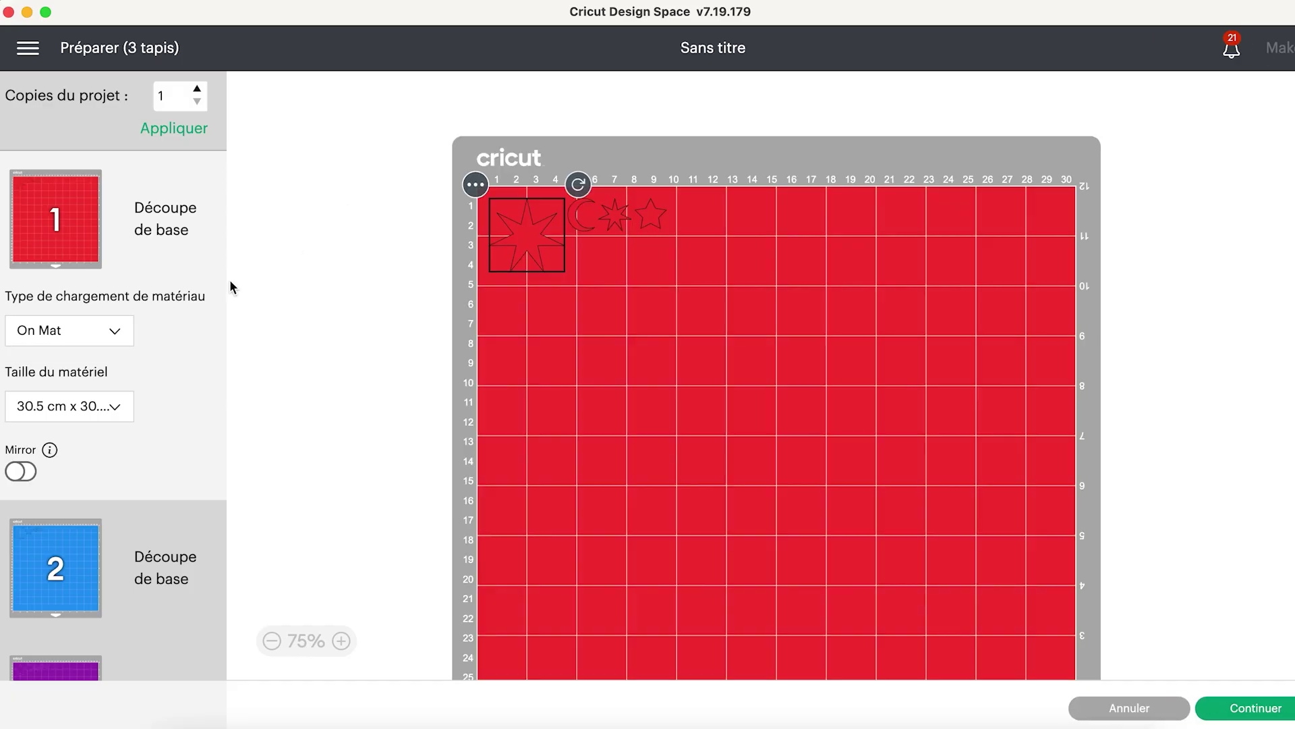
{"action": "scroll", "coordinate": [106, 412], "scroll_direction": "down", "scroll_amount": 2}
{"action": "scroll", "coordinate": [54, 222], "scroll_direction": "up", "scroll_amount": 2}
{"action": "scroll", "coordinate": [98, 553], "scroll_direction": "down", "scroll_amount": 2}
{"action": "left_click", "coordinate": [79, 498]}
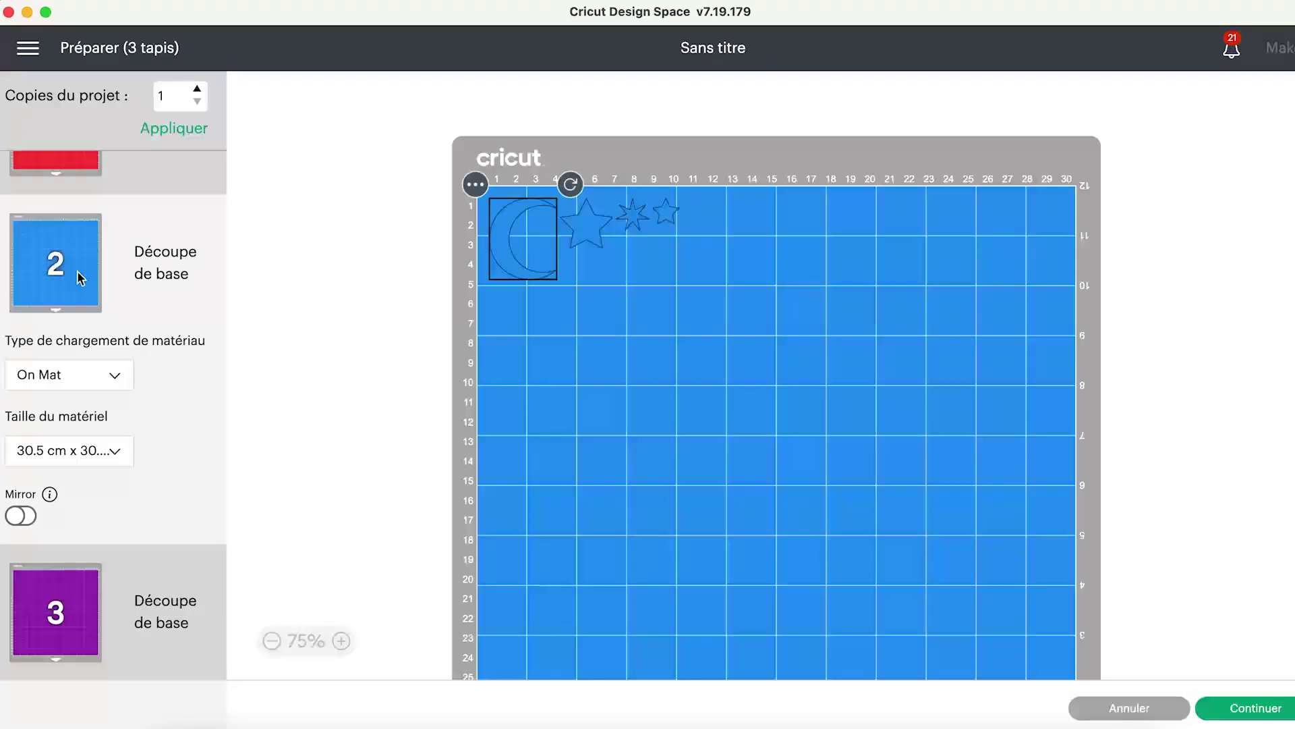
- Display the purple mat's layout, then leave mat preparation and return to the design canvas
{"action": "left_click", "coordinate": [80, 578]}
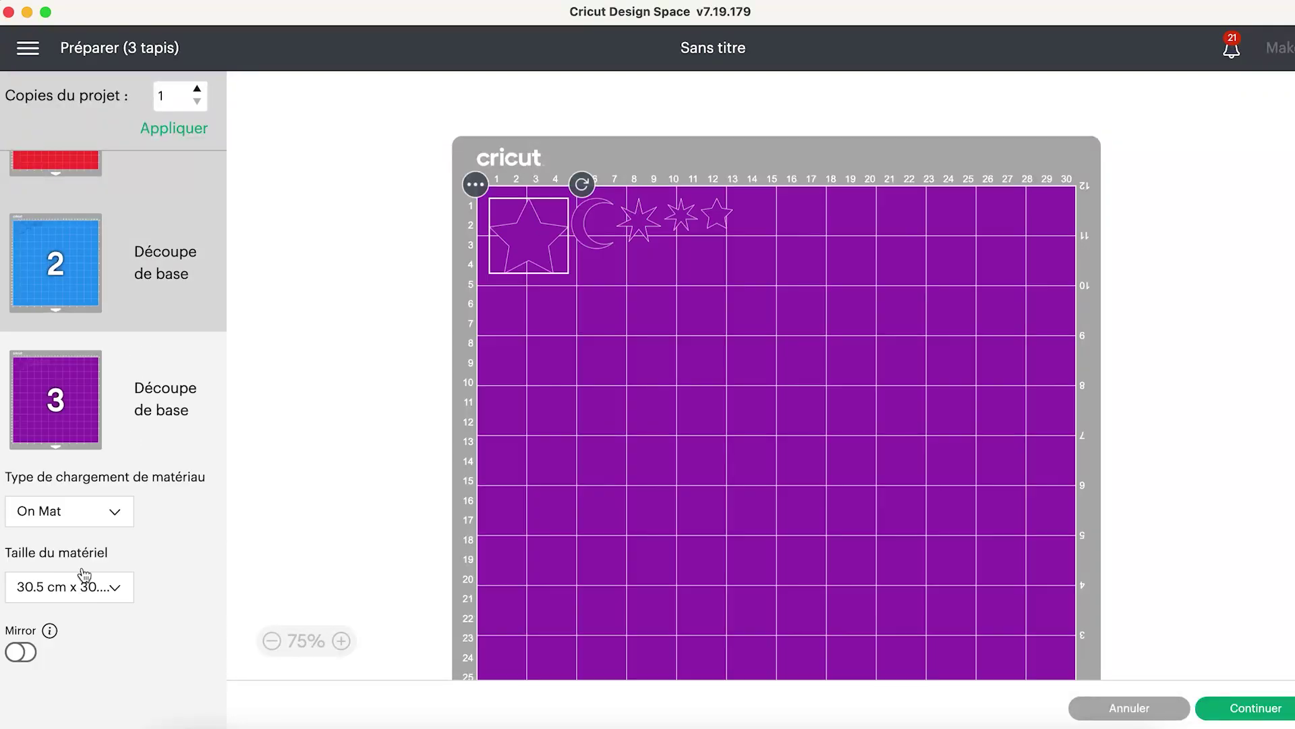
{"action": "scroll", "coordinate": [54, 319], "scroll_direction": "up", "scroll_amount": 2}
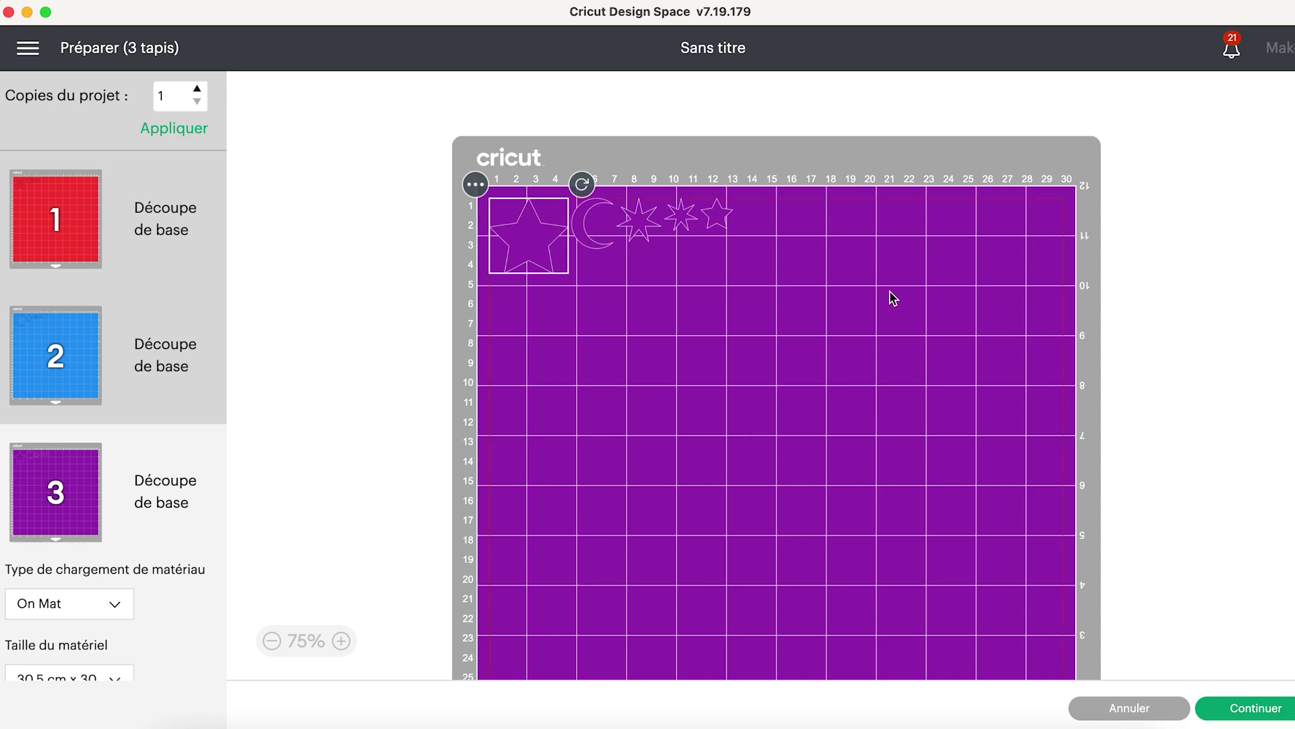
{"action": "left_click", "coordinate": [1111, 710]}
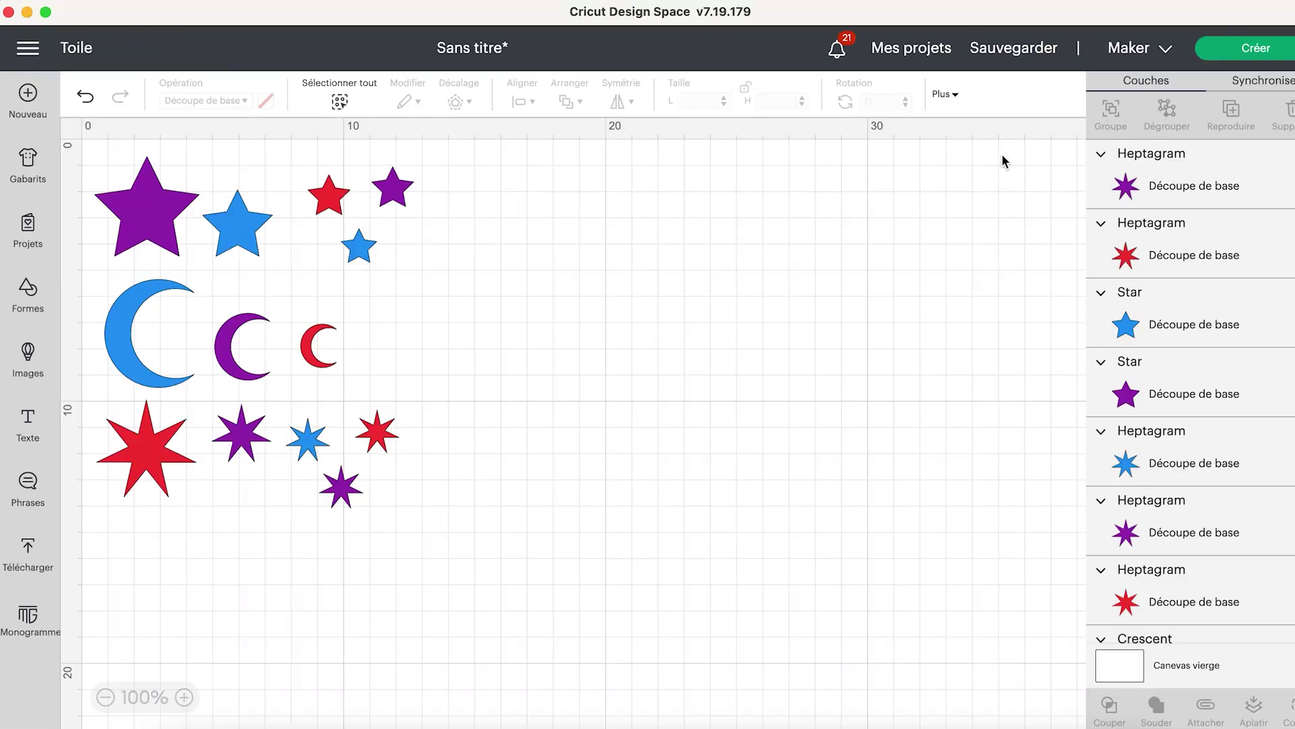
- Save the project as "Tasse Bubble tea" with a new collection "DIY - Vinyle", stored in the cloud and on the computer
{"action": "left_click", "coordinate": [1005, 55]}
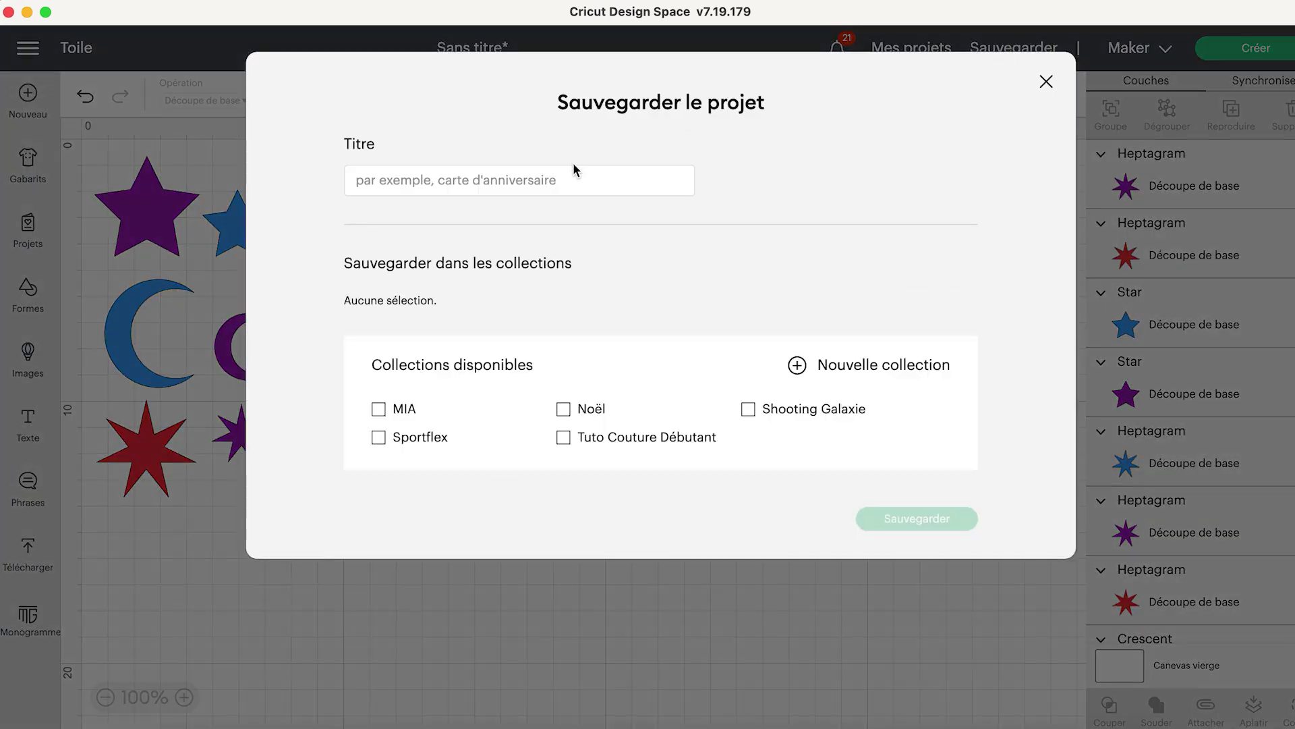
{"action": "left_click", "coordinate": [562, 177]}
{"action": "type", "text": "Tasse Bubble tea"}
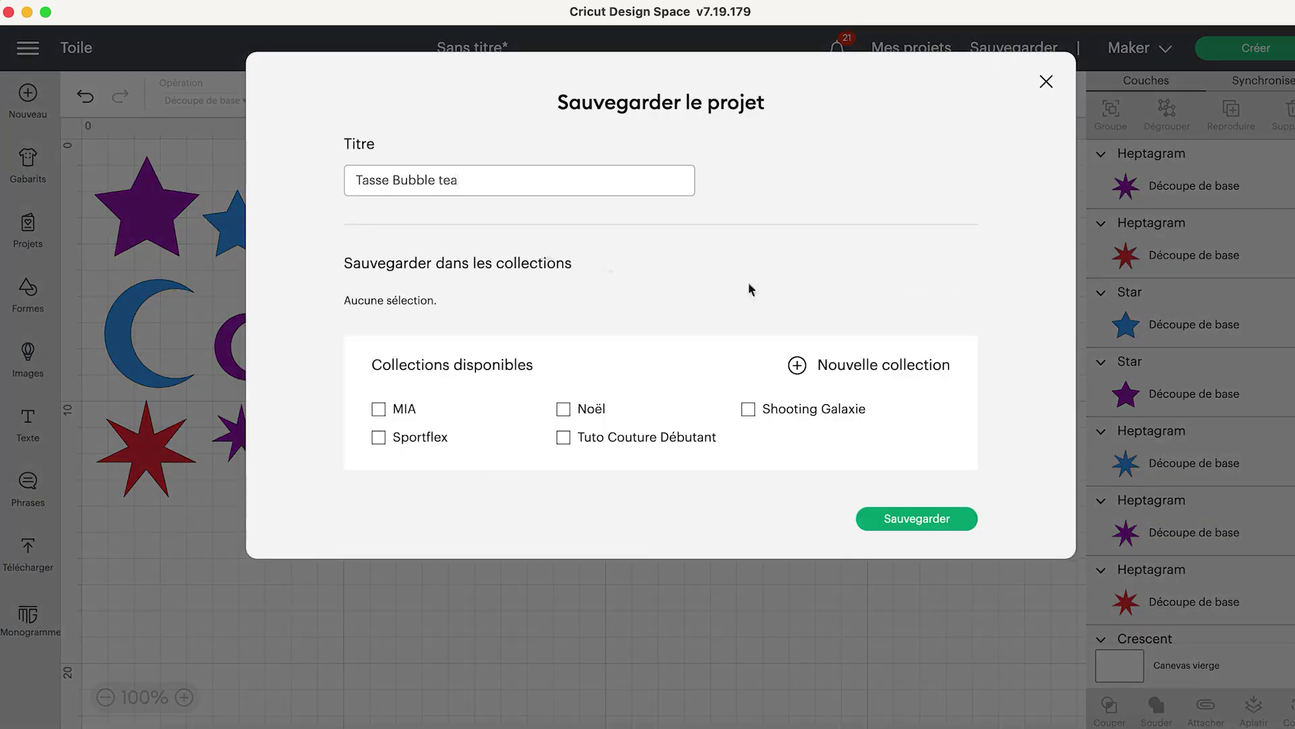
{"action": "left_click", "coordinate": [797, 365]}
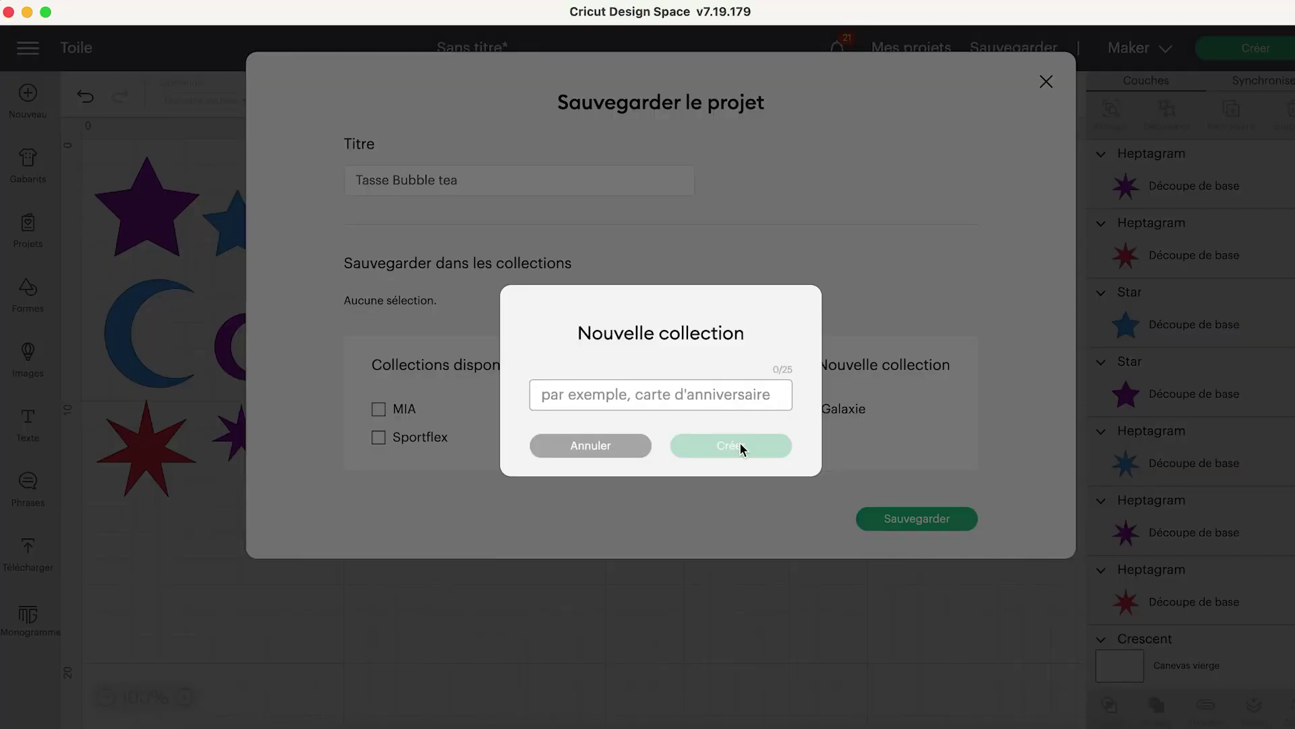
{"action": "type", "text": "DIY - Vinyle"}
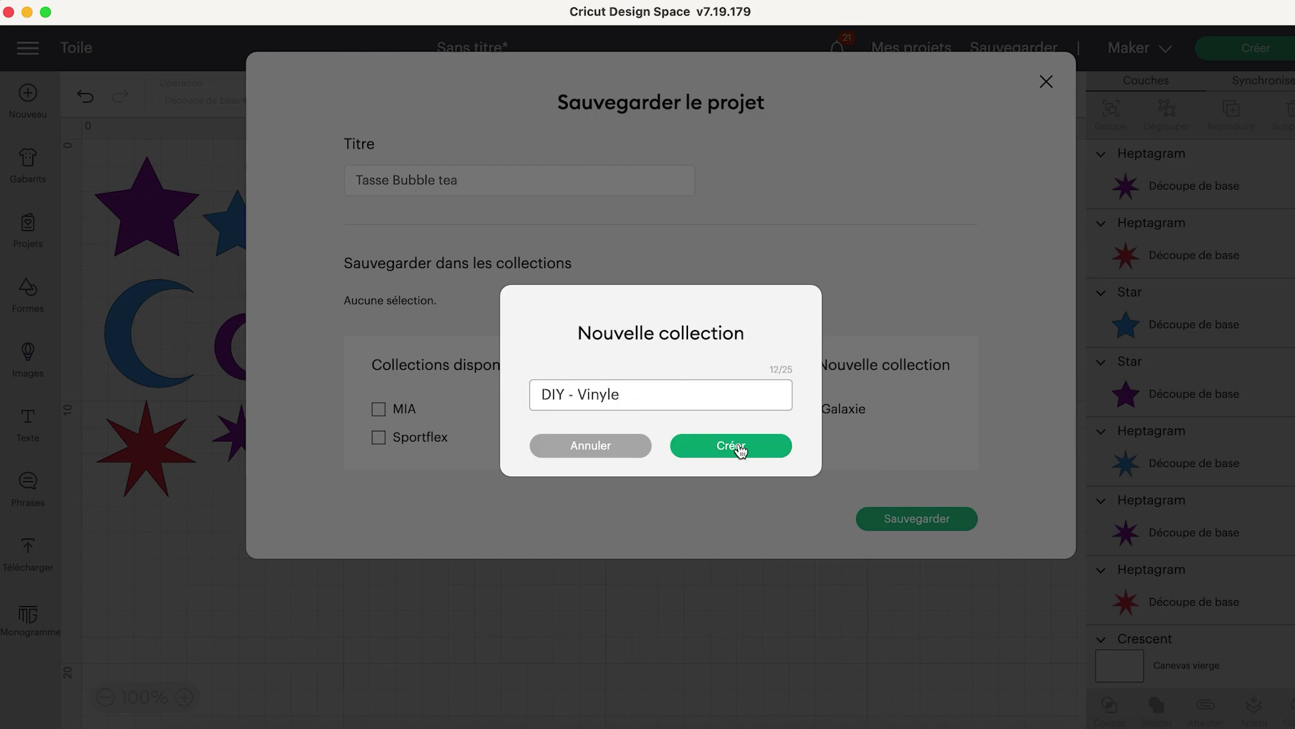
{"action": "left_click", "coordinate": [741, 449]}
{"action": "left_click", "coordinate": [898, 536]}
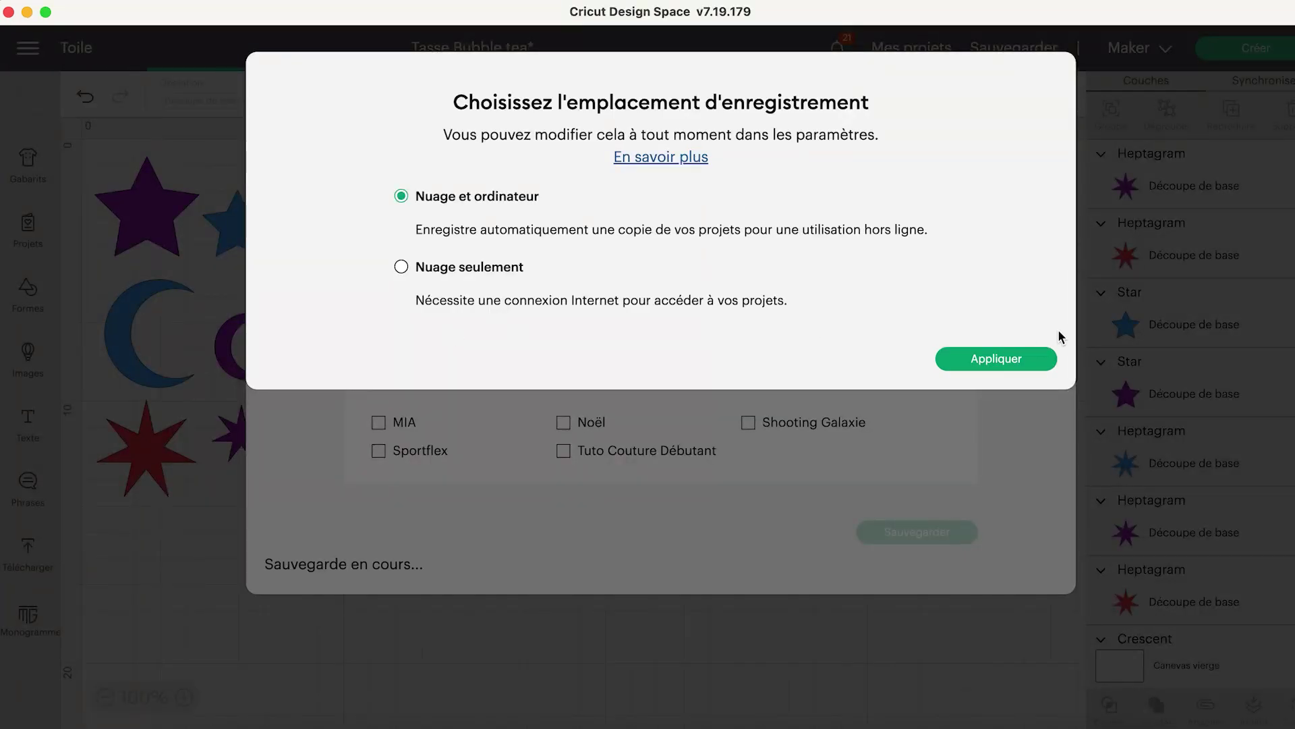
{"action": "left_click", "coordinate": [997, 359]}
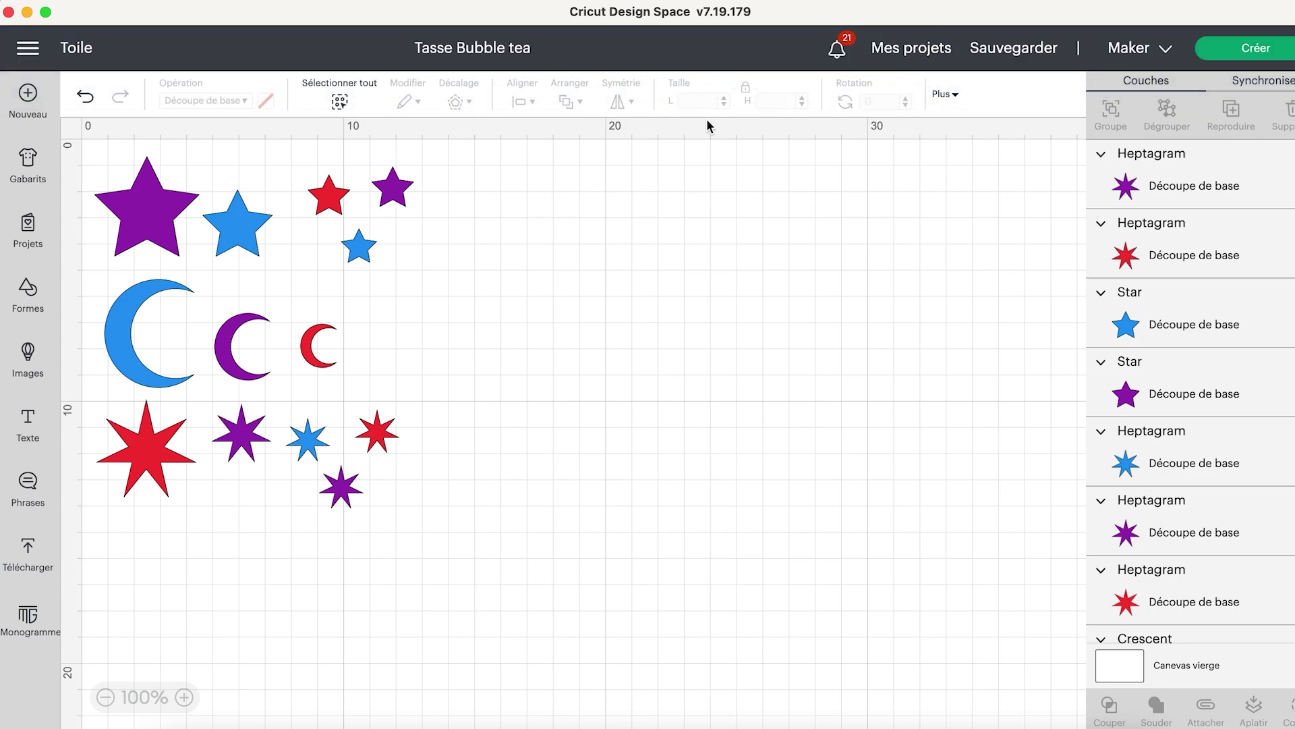
- Open the newly saved "Tasse Bubble tea" project from the saved projects, make it public in Design Space and review its details
{"action": "left_click", "coordinate": [905, 62]}
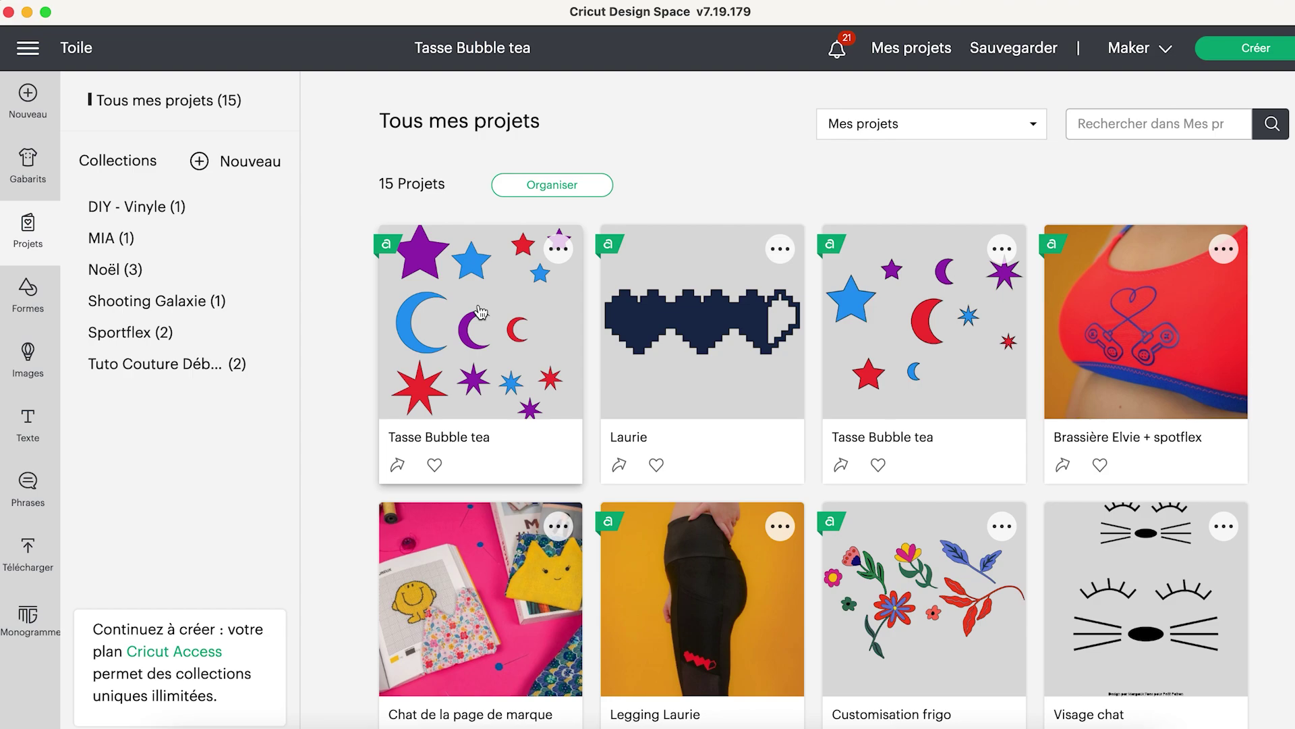
{"action": "left_click", "coordinate": [481, 315]}
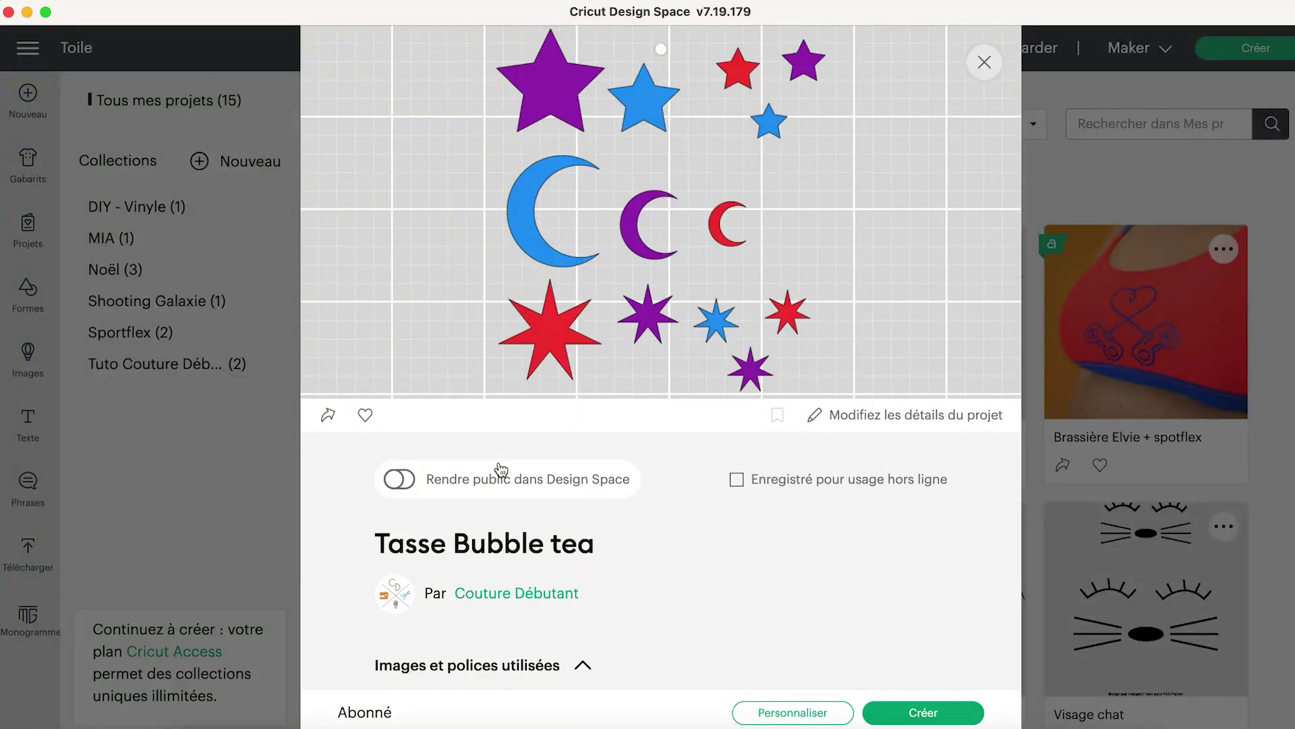
{"action": "left_click", "coordinate": [400, 480]}
{"action": "left_click", "coordinate": [712, 464]}
{"action": "scroll", "coordinate": [604, 500], "scroll_direction": "down", "scroll_amount": 4}
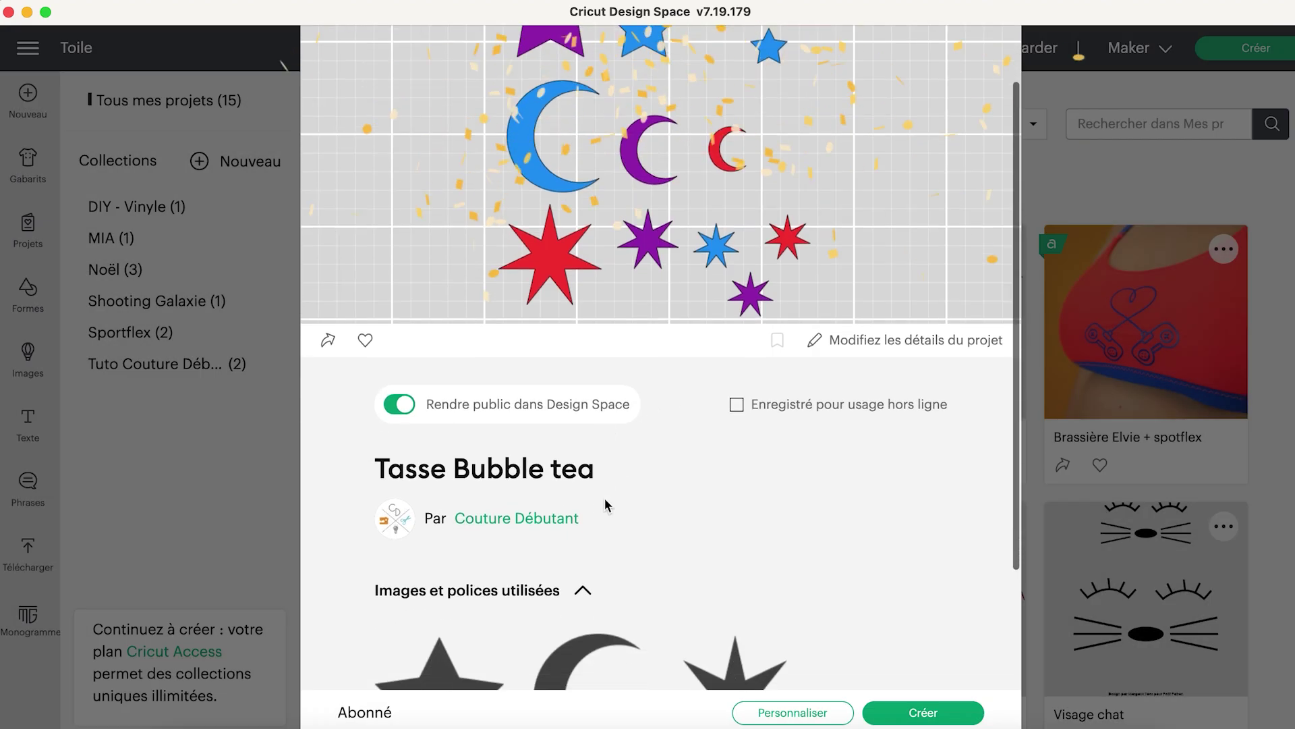
{"action": "scroll", "coordinate": [551, 511], "scroll_direction": "down", "scroll_amount": 4}
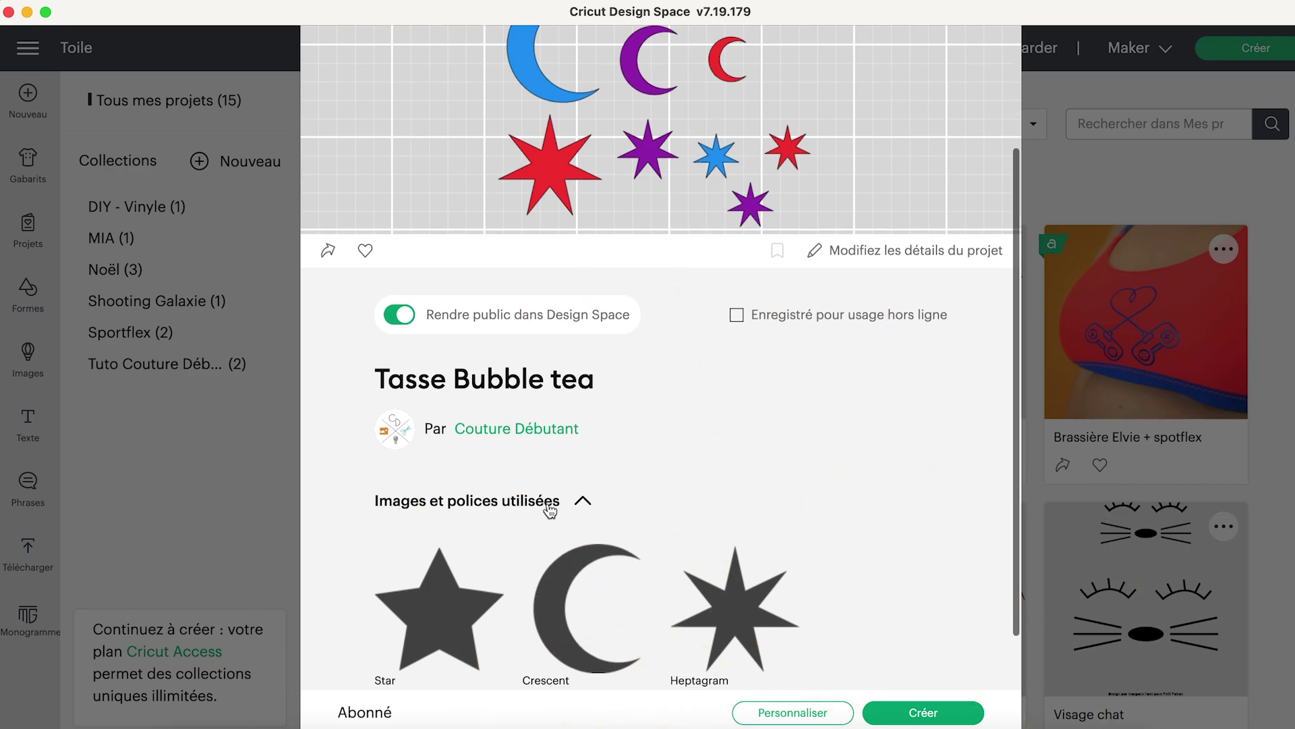
{"action": "scroll", "coordinate": [757, 459], "scroll_direction": "up", "scroll_amount": 4}
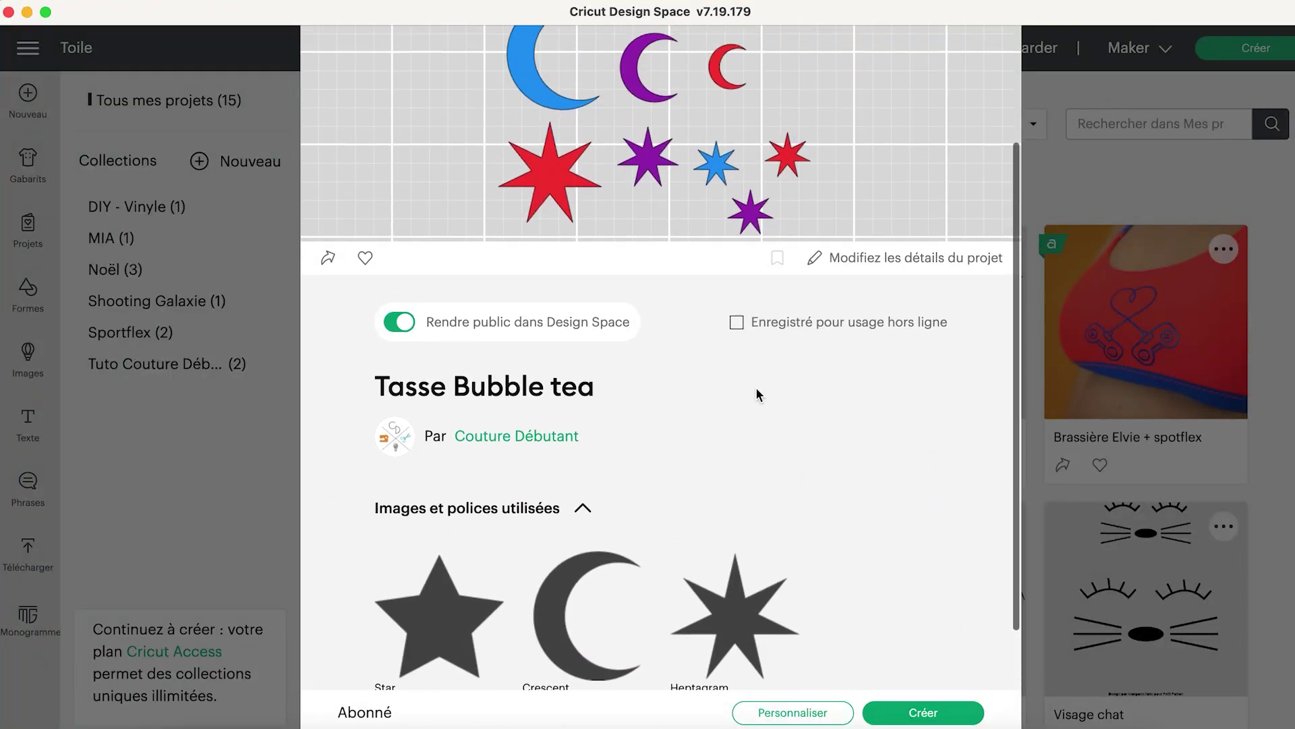
- Add the description "Customisation pour une tasse de bubble tea." to the project details and save them
{"action": "left_click", "coordinate": [885, 300]}
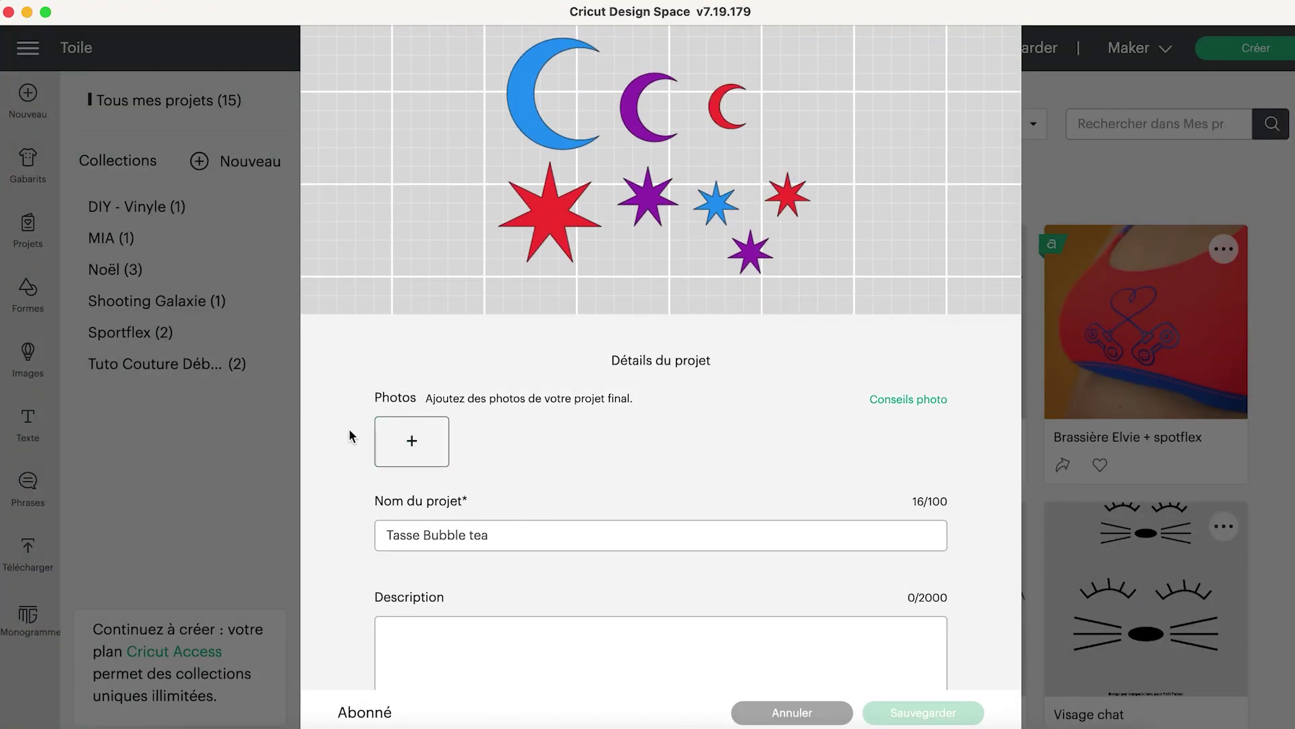
{"action": "scroll", "coordinate": [472, 560], "scroll_direction": "down", "scroll_amount": 3}
{"action": "left_click", "coordinate": [433, 588]}
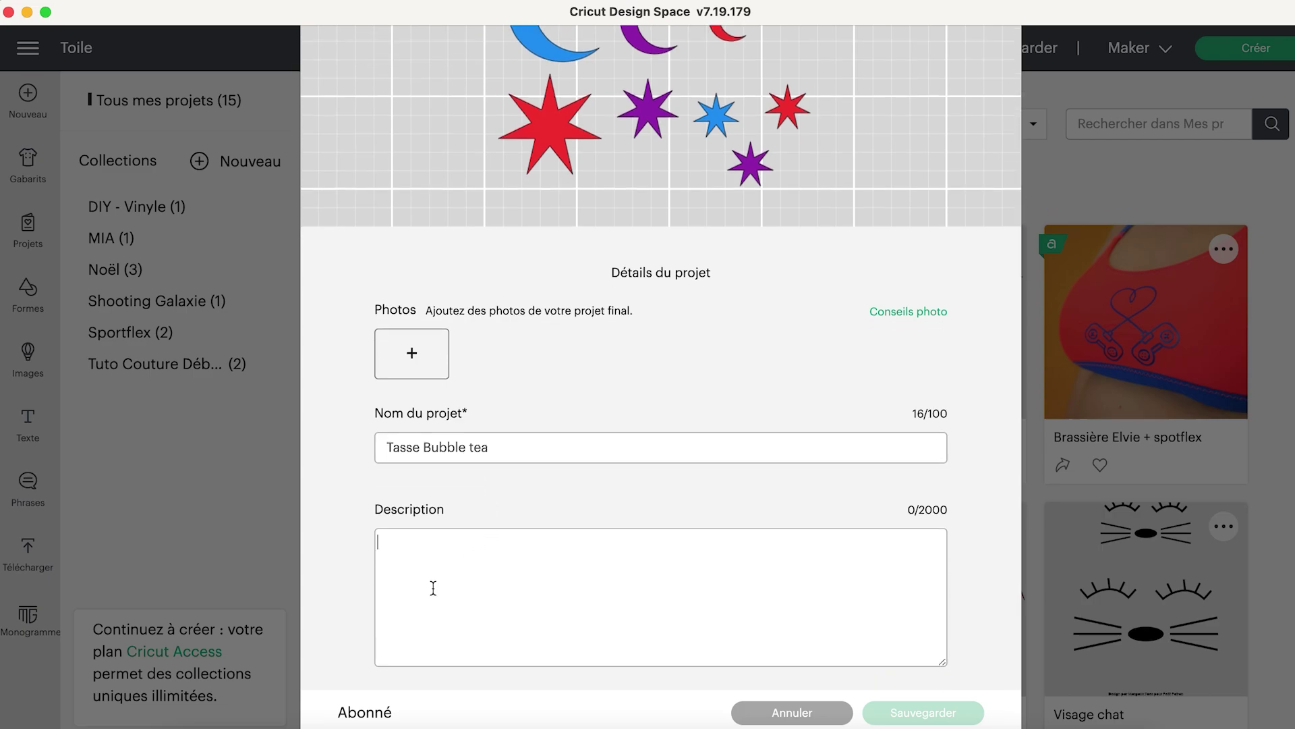
{"action": "type", "text": "Customisation pour une tasse"}
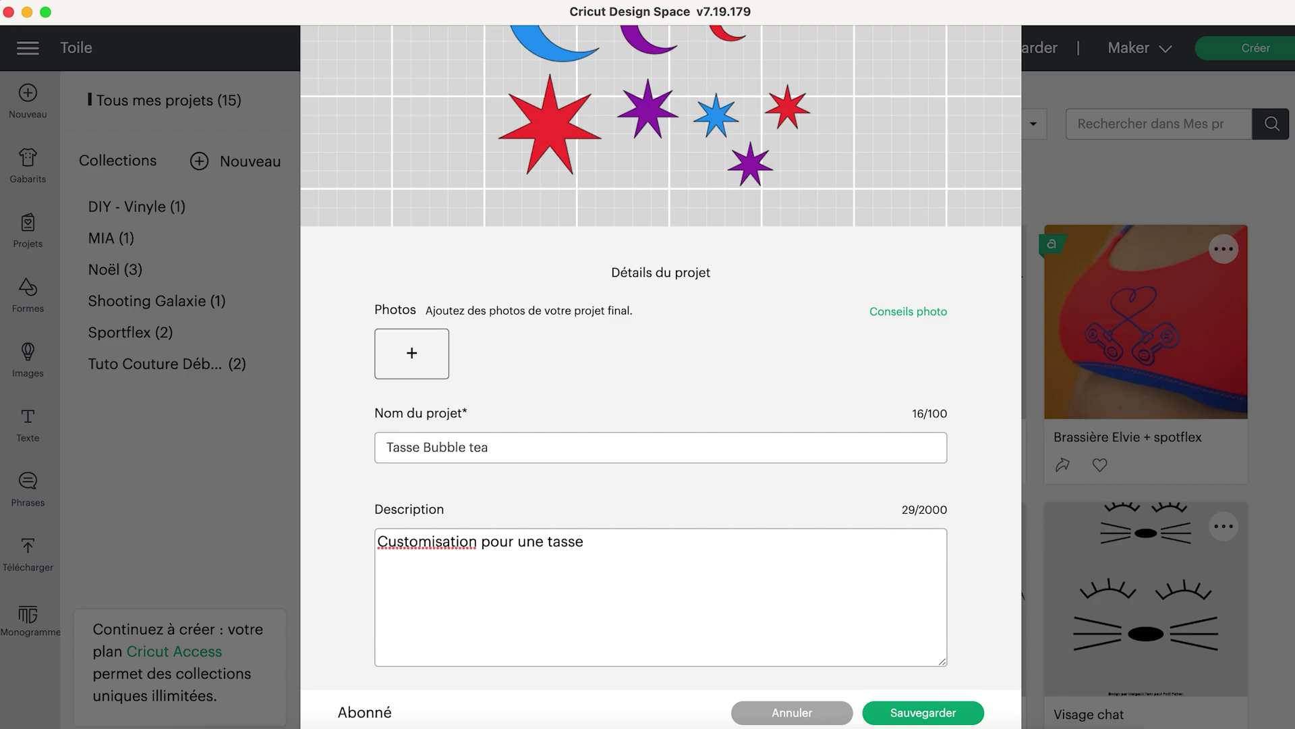
{"action": "double_click", "coordinate": [422, 540]}
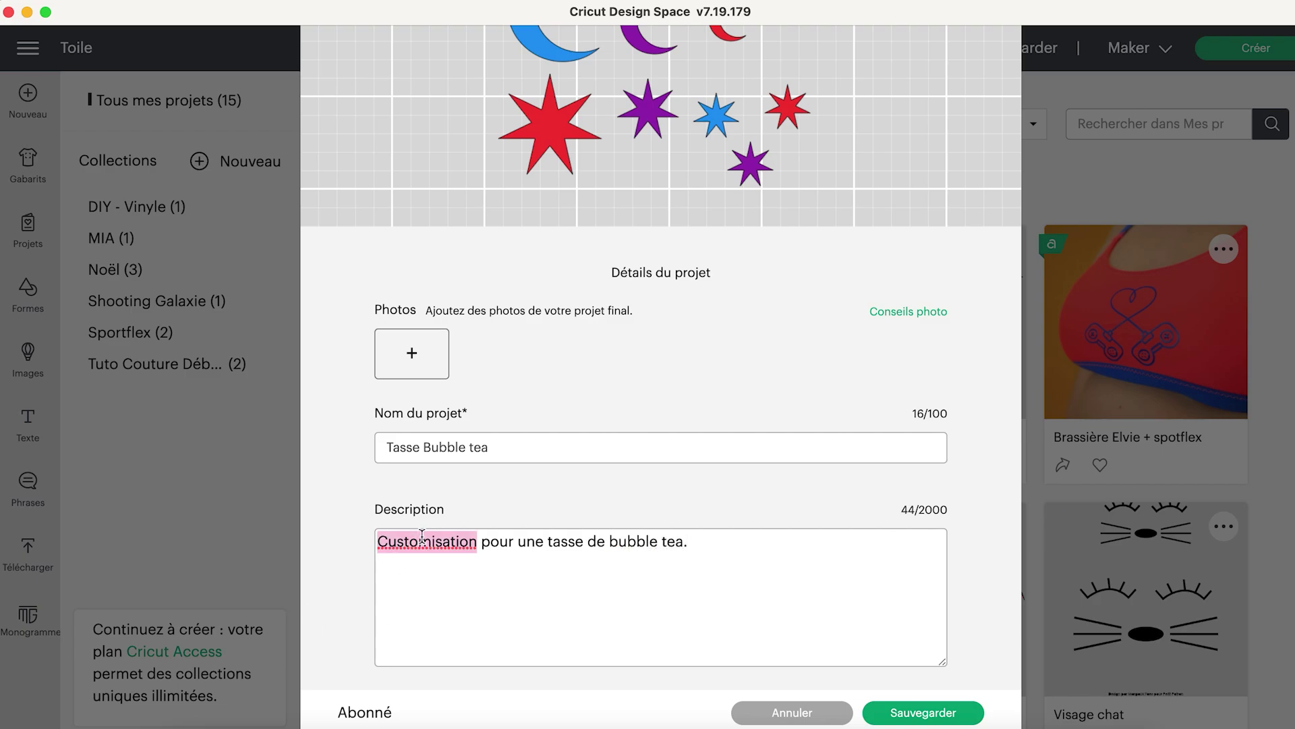
{"action": "left_click", "coordinate": [421, 541]}
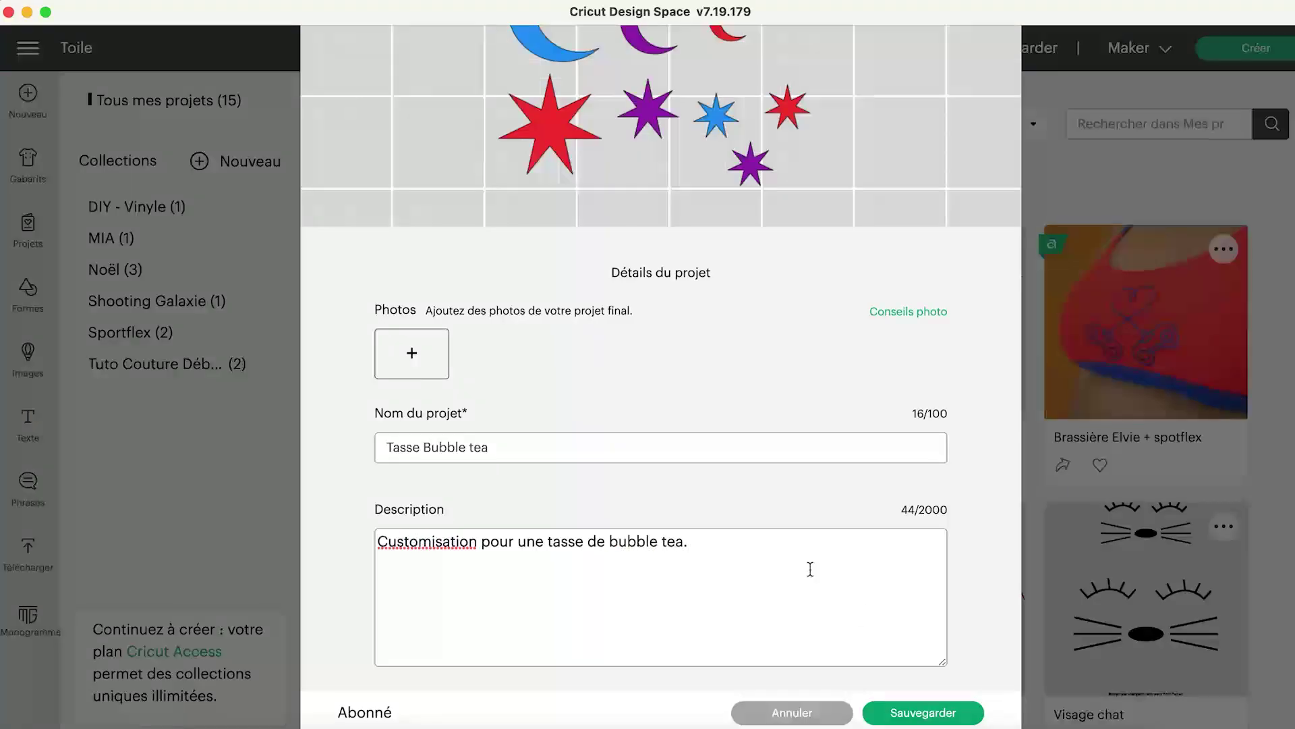
{"action": "left_click", "coordinate": [923, 713]}
{"action": "scroll", "coordinate": [696, 475], "scroll_direction": "down", "scroll_amount": 5}
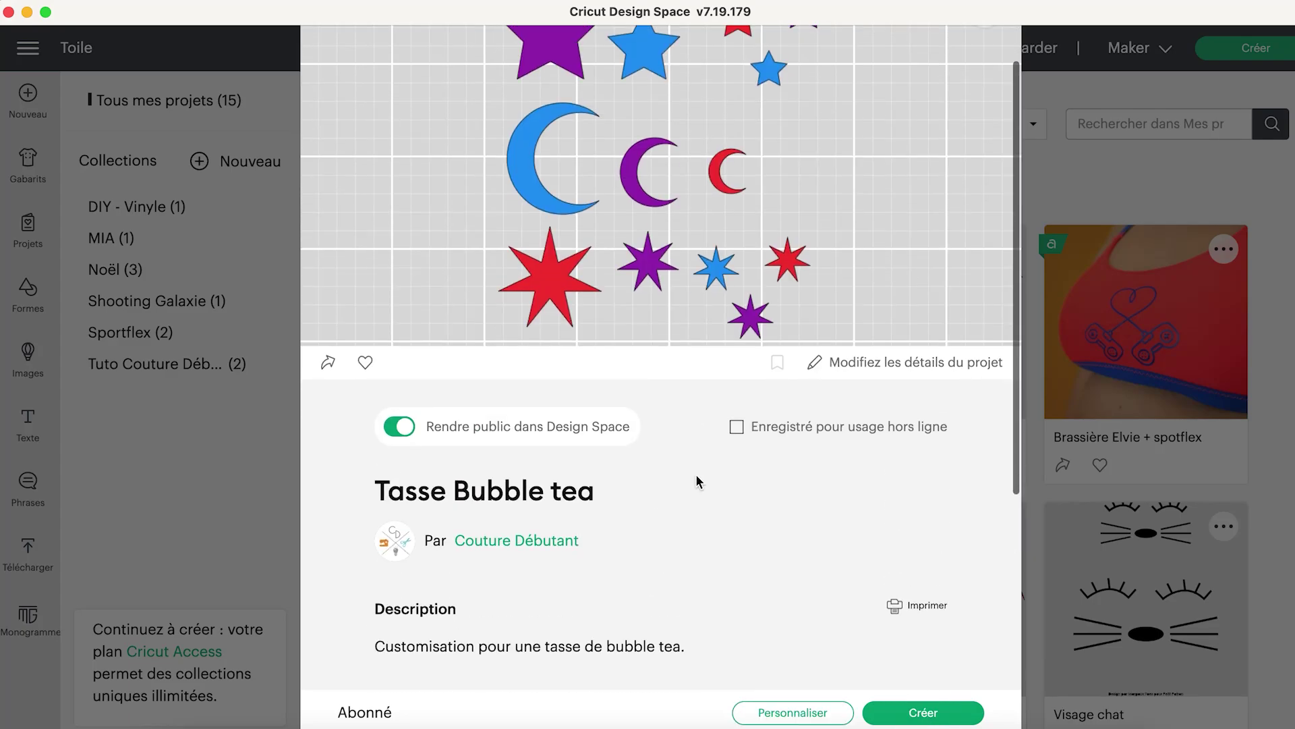
- Send the saved project to mat preparation and continue to the fabrication stage with the default mat settings
{"action": "left_click", "coordinate": [924, 713]}
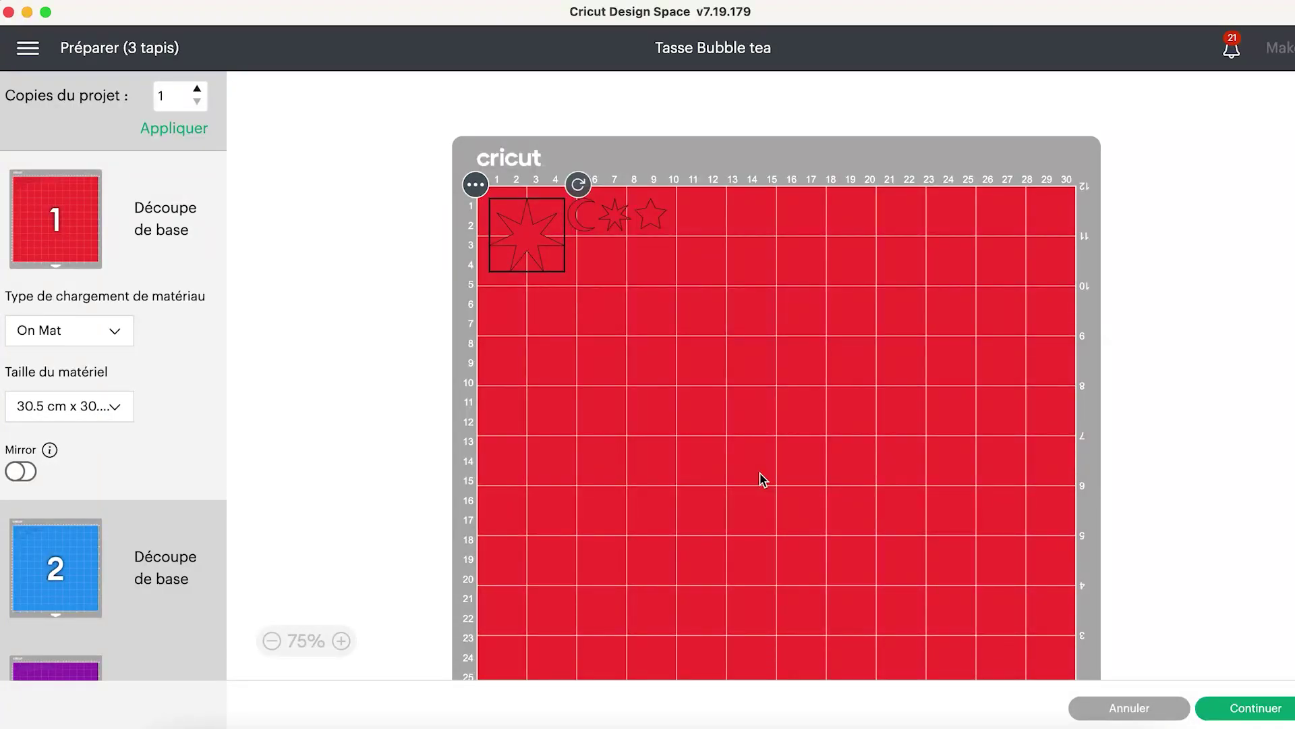
{"action": "left_click", "coordinate": [1255, 709]}
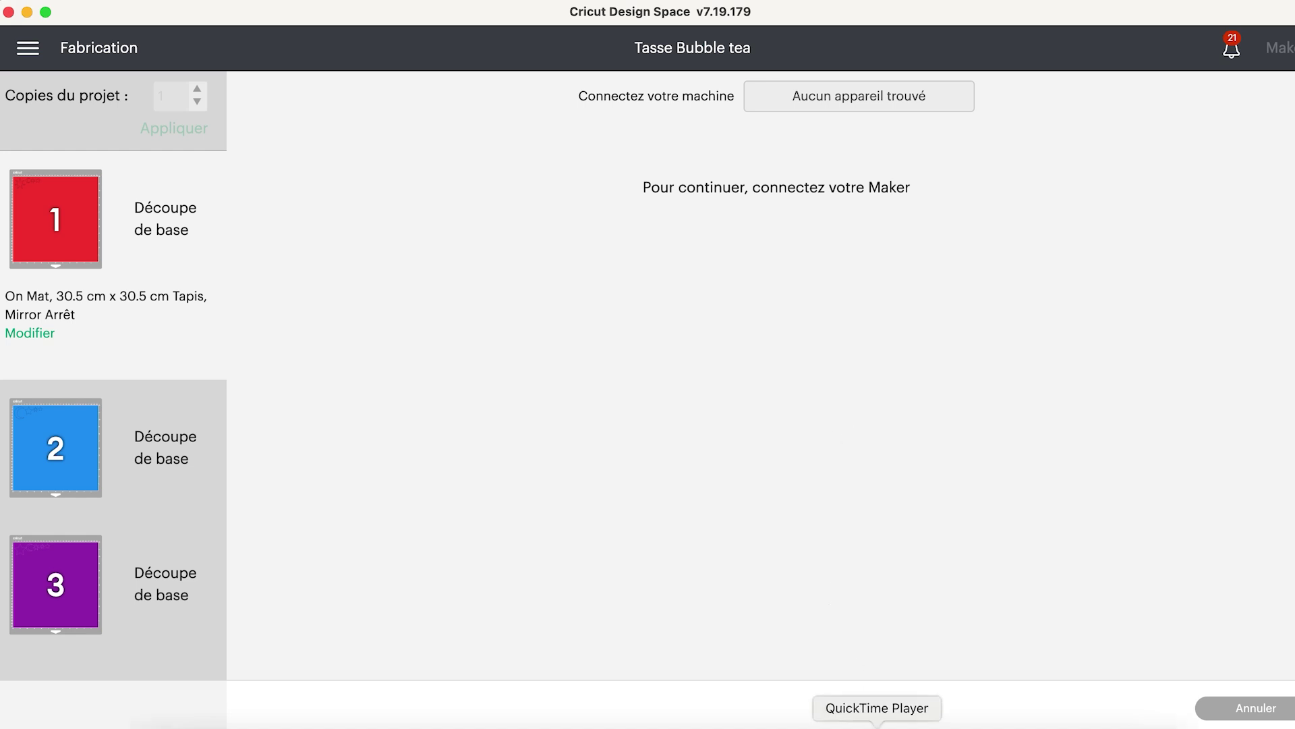
{"action": "right_click", "coordinate": [877, 725]}
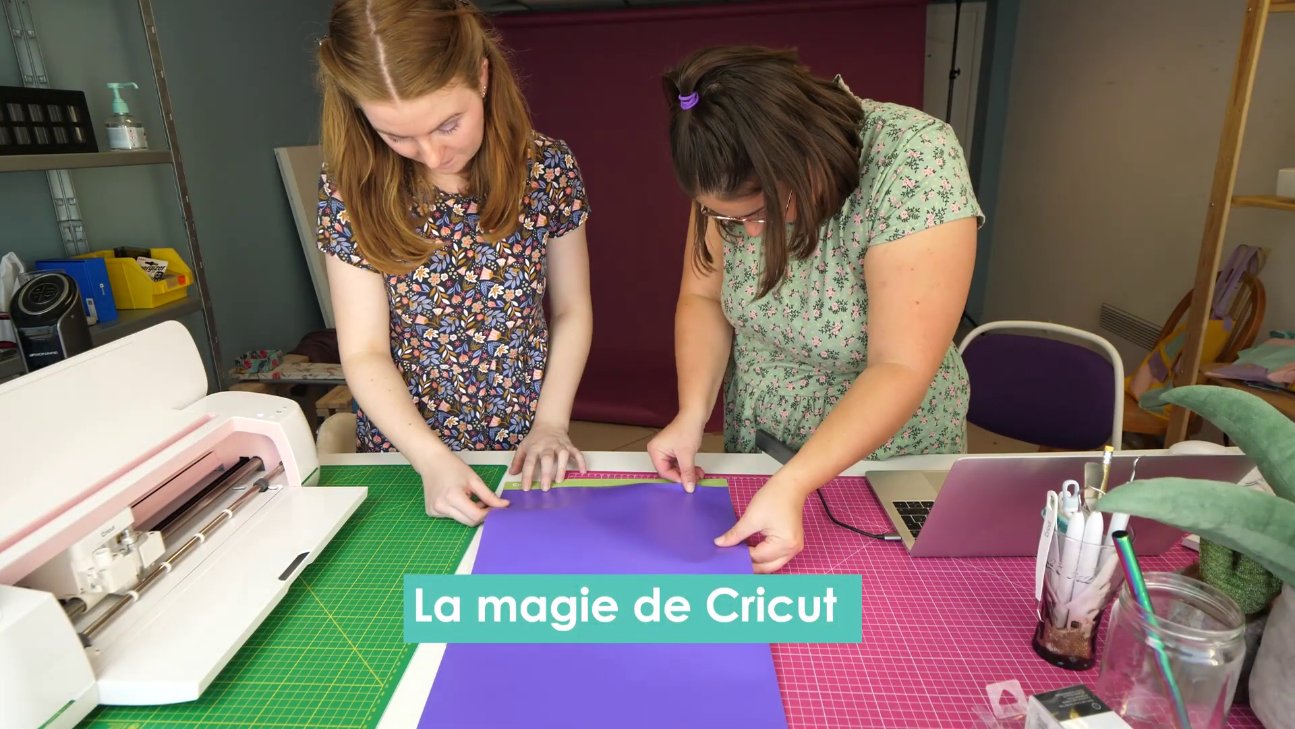